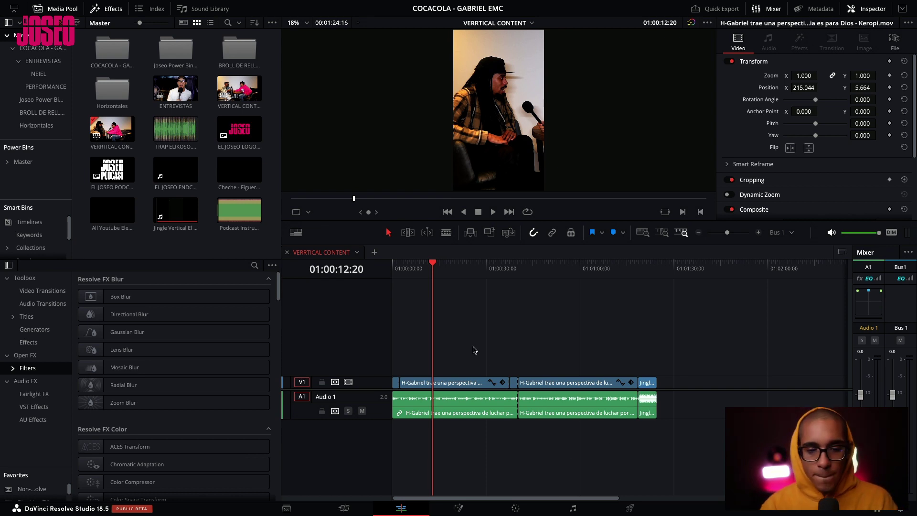
Box-select every video and audio clip on the VERRTICAL CONTENT timeline and delete them.
{"action": "left_click_drag", "start_coordinate": [711, 358], "coordinate": [401, 450]}
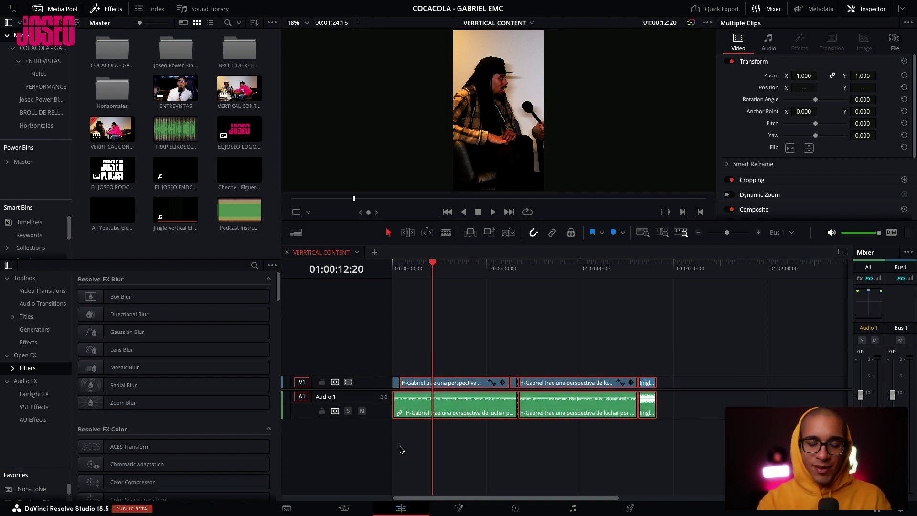
{"action": "key", "text": "Delete"}
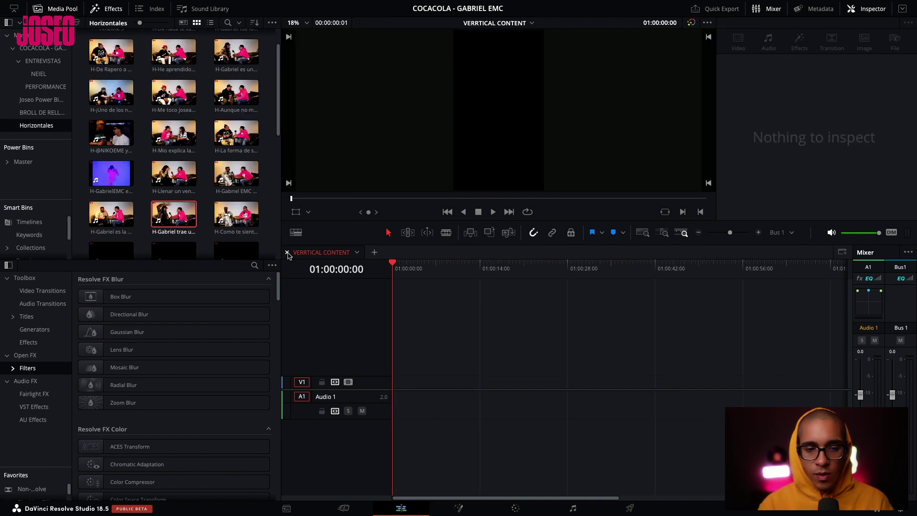
Close the emptied timeline, show the Master bin, and bring up the media pool's Timelines options.
{"action": "left_click", "coordinate": [287, 252]}
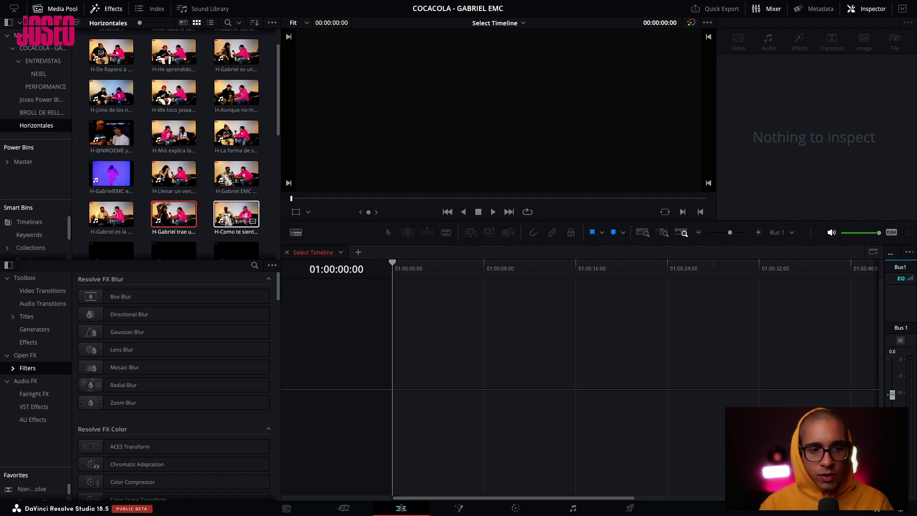
{"action": "left_click", "coordinate": [21, 35]}
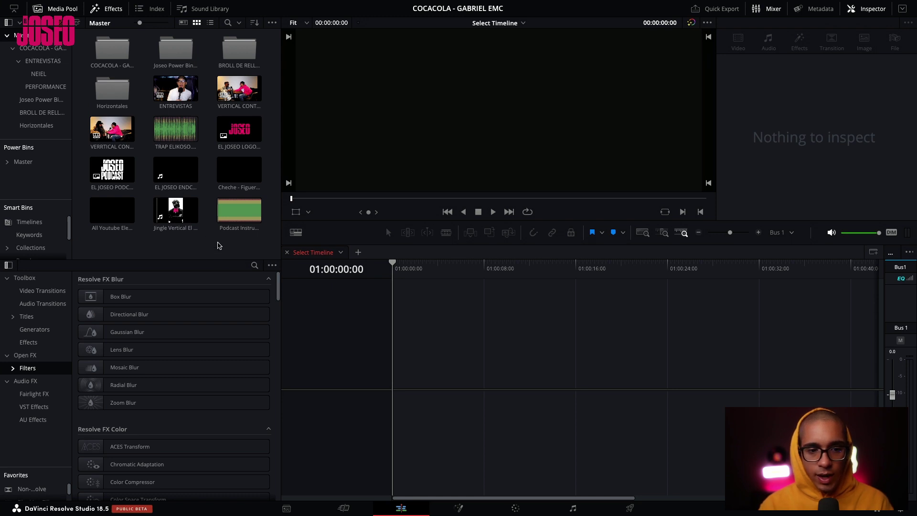
{"action": "right_click", "coordinate": [218, 245]}
{"action": "mouse_move", "coordinate": [262, 254]}
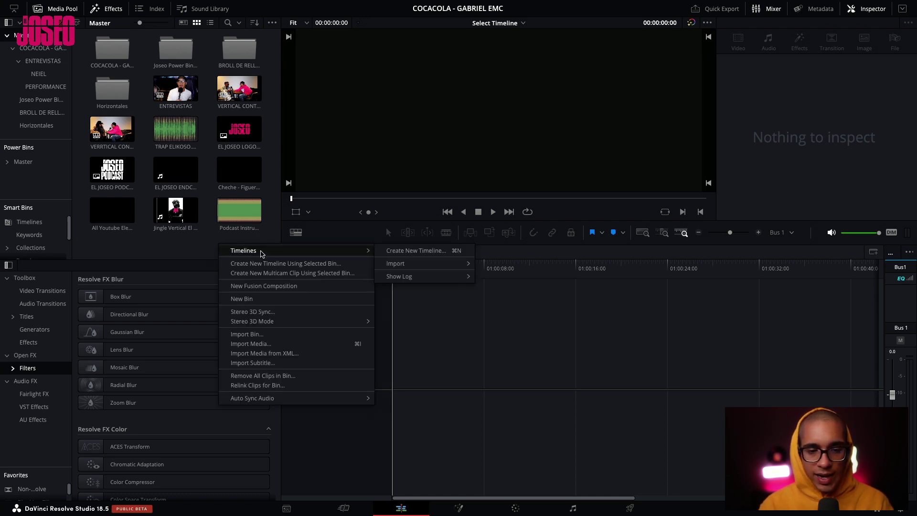
Start a new timeline named 'Contenido Vertical' at 00:00:00:00 with Use Project Settings off.
{"action": "left_click", "coordinate": [396, 253]}
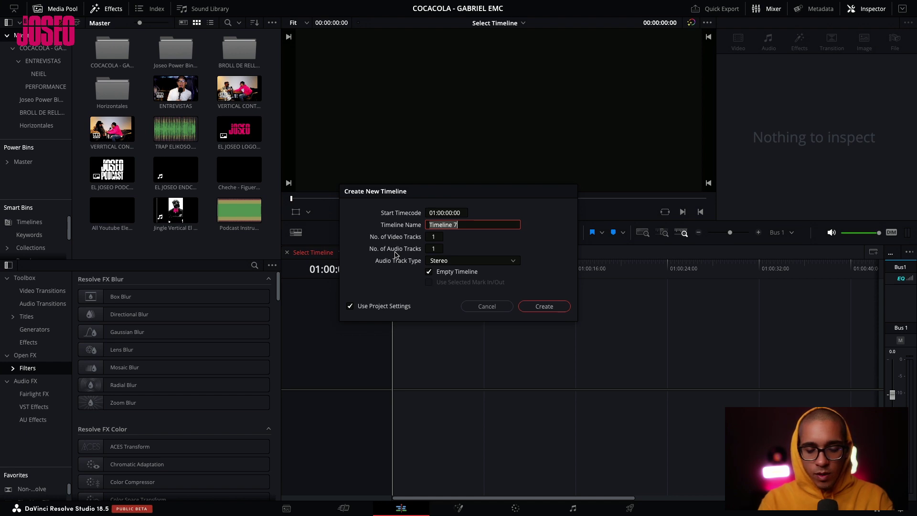
{"action": "type", "text": "Contenido Vertical"}
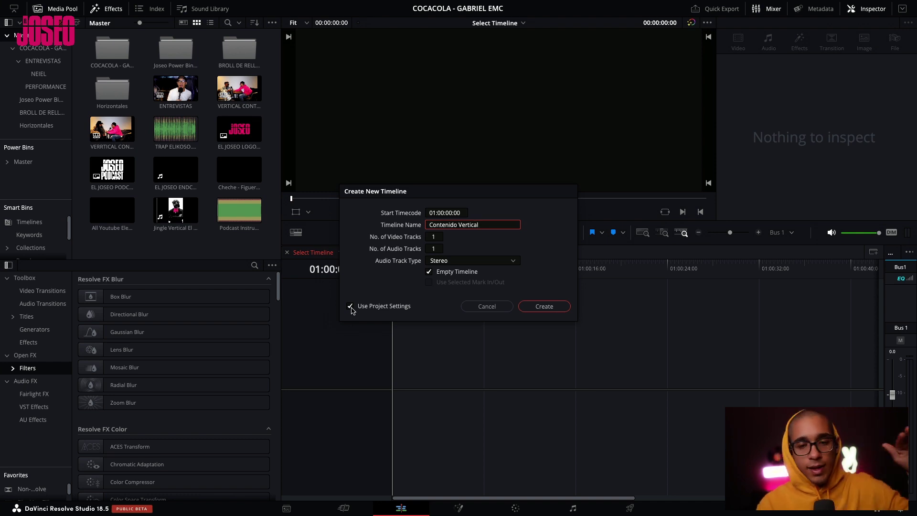
{"action": "left_click", "coordinate": [436, 213]}
{"action": "key", "text": "BackSpace"}
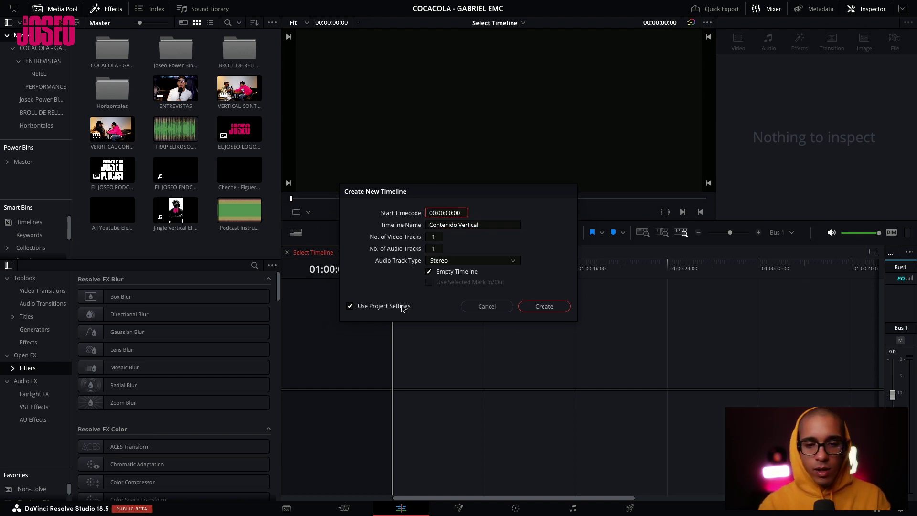
{"action": "left_click", "coordinate": [350, 306]}
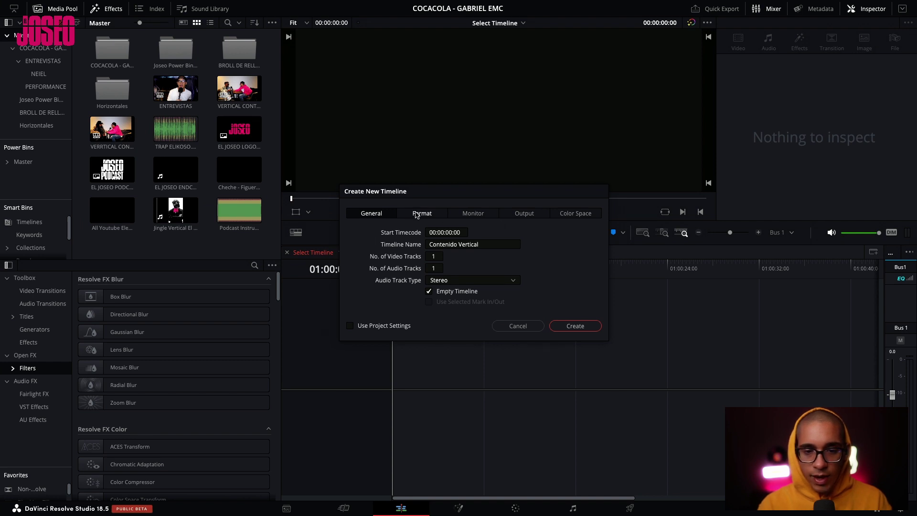
Make the timeline 1080 x 1920, 24 fps, scaling mismatched footage full frame with crop, and create it.
{"action": "left_click", "coordinate": [422, 214]}
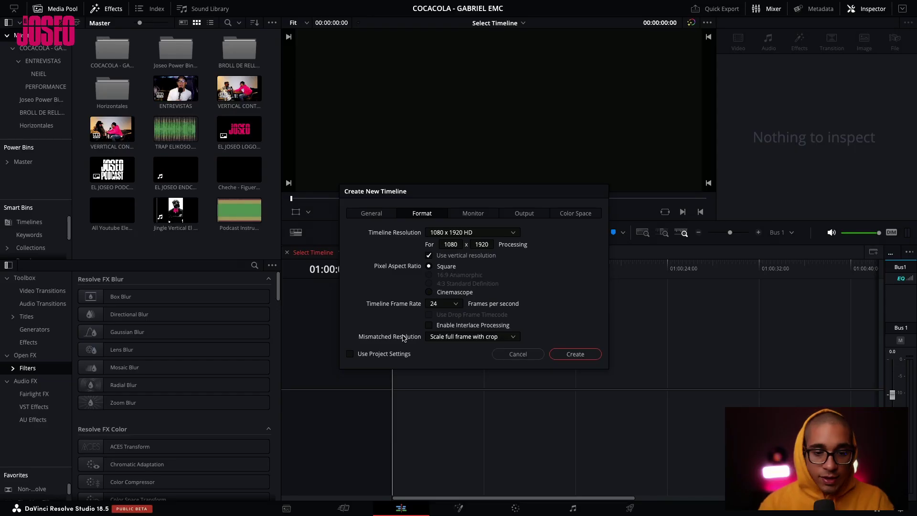
{"action": "left_click", "coordinate": [449, 339]}
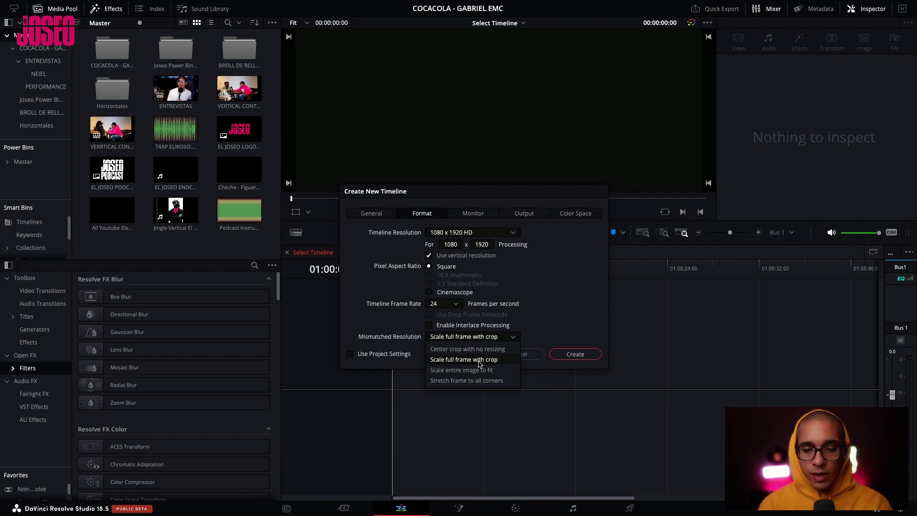
{"action": "left_click", "coordinate": [568, 356]}
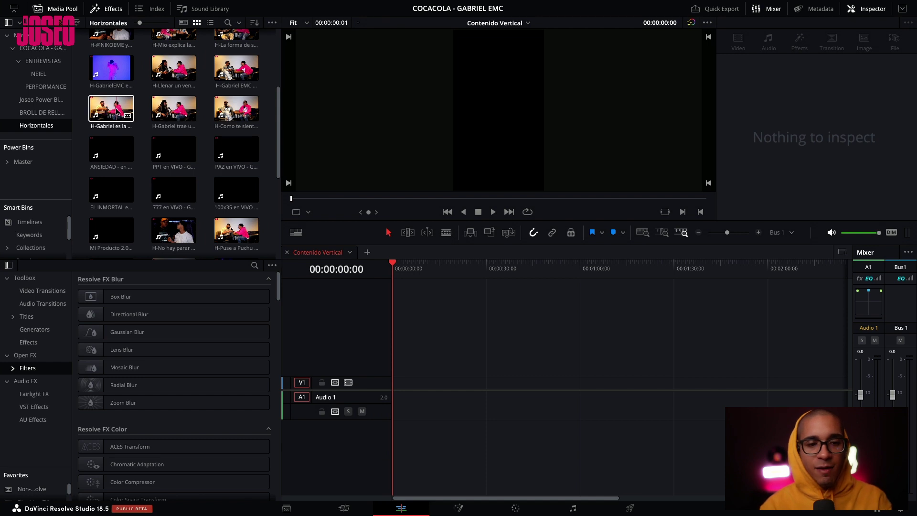
Place the interview clip at the start of Contenido Vertical on V1/A1 and zoom in on it.
{"action": "left_click_drag", "start_coordinate": [115, 106], "coordinate": [394, 394]}
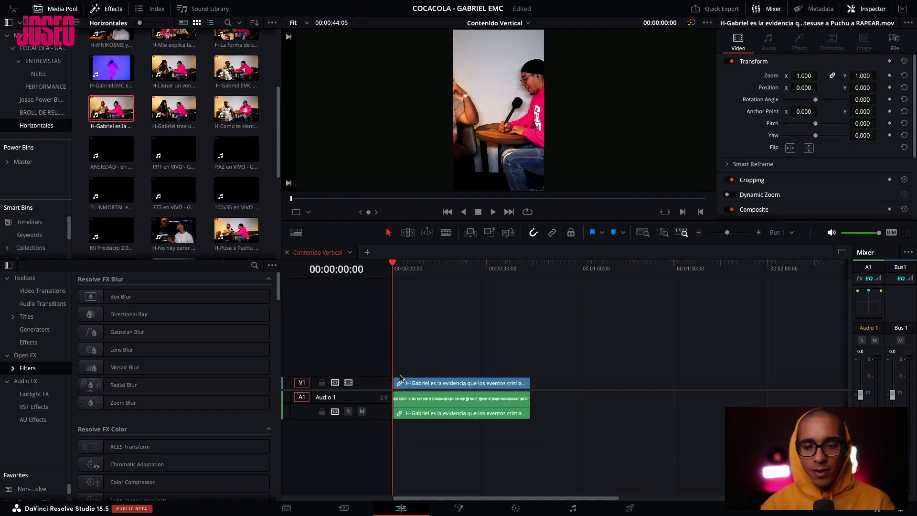
{"action": "key", "text": "ctrl+equal"}
{"action": "key", "text": "ctrl+equal"}
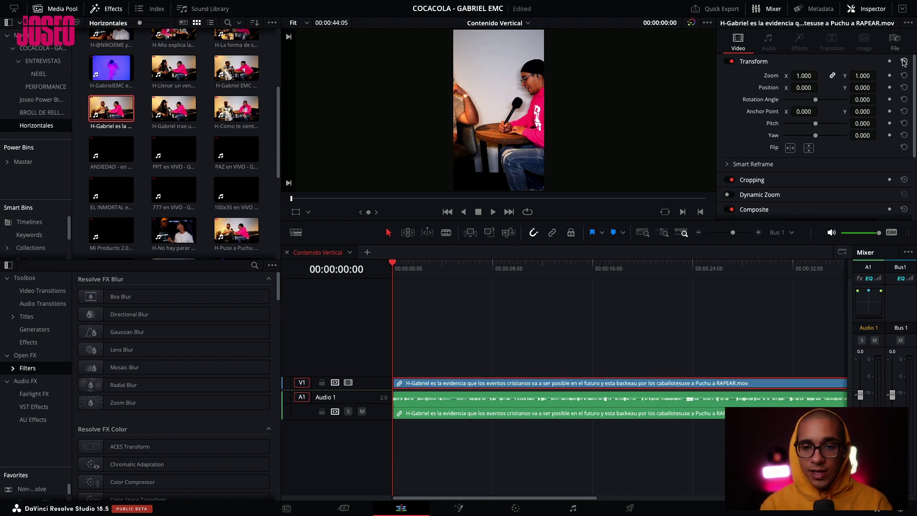
Show the viewer's transform handles and undo a trial shrink, keeping the clip at 1.000 zoom.
{"action": "left_click", "coordinate": [297, 212]}
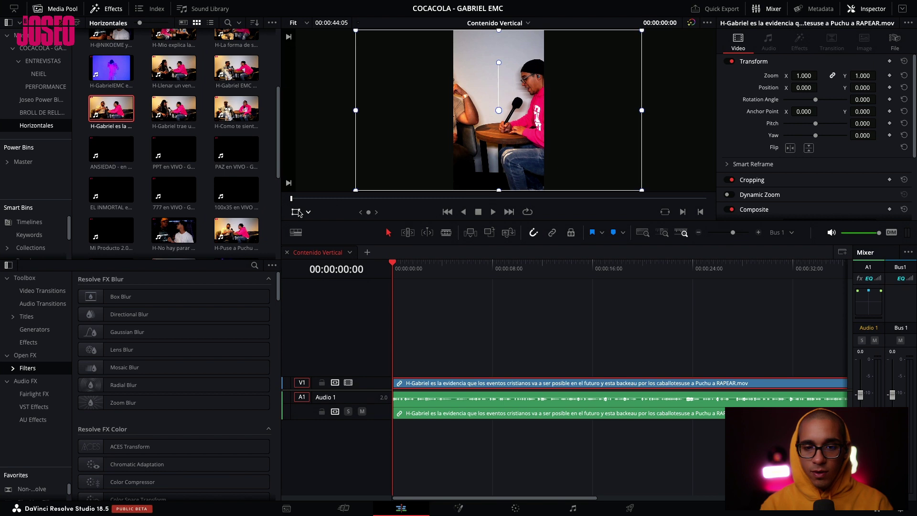
{"action": "left_click_drag", "start_coordinate": [356, 191], "coordinate": [448, 137]}
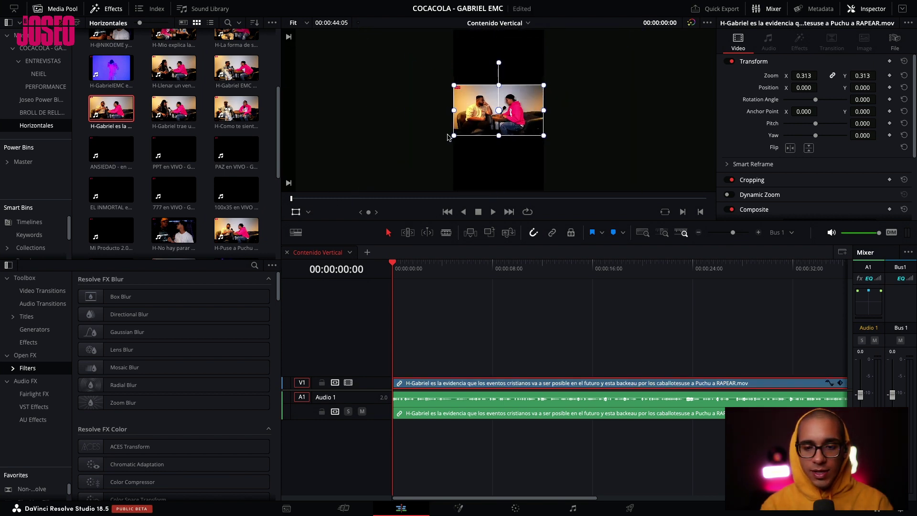
{"action": "key", "text": "ctrl+z"}
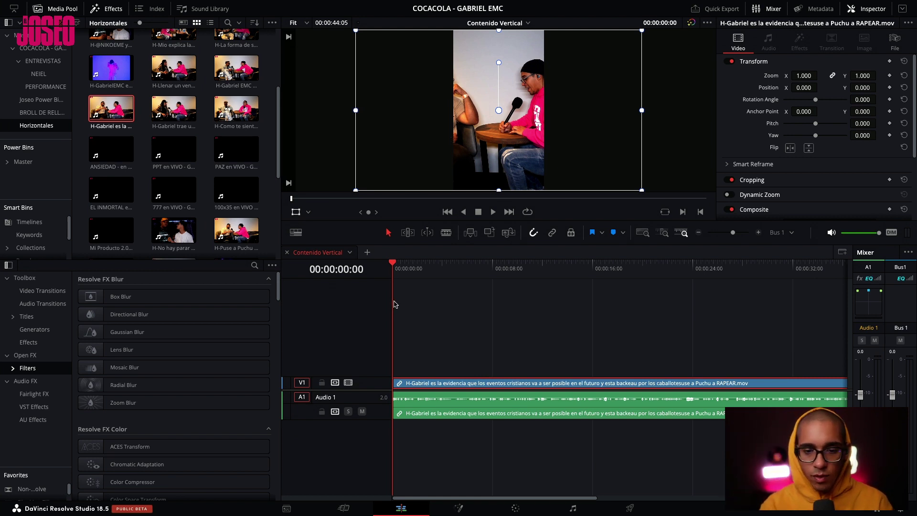
Review the interview's opening and split the video clip at 00:00:06:04.
{"action": "left_click_drag", "start_coordinate": [410, 274], "coordinate": [369, 273]}
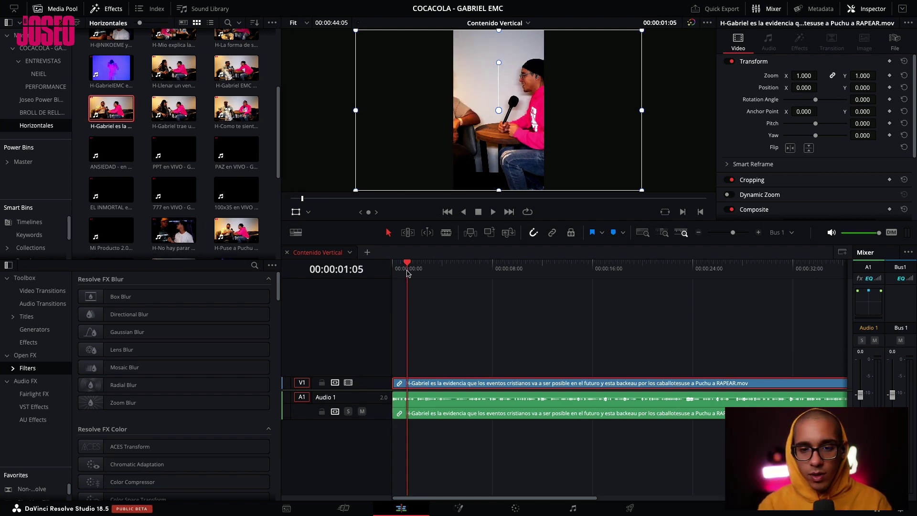
{"action": "key", "text": "space"}
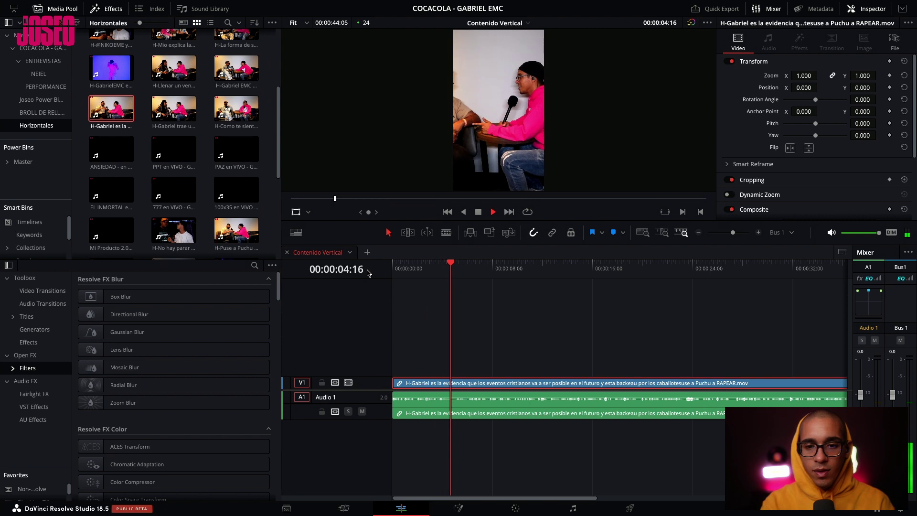
{"action": "key", "text": "space"}
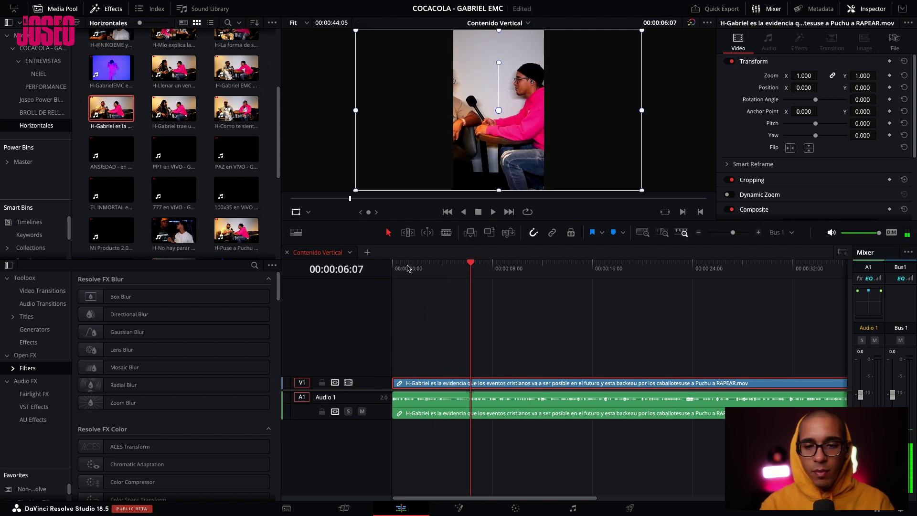
{"action": "left_click", "coordinate": [469, 266]}
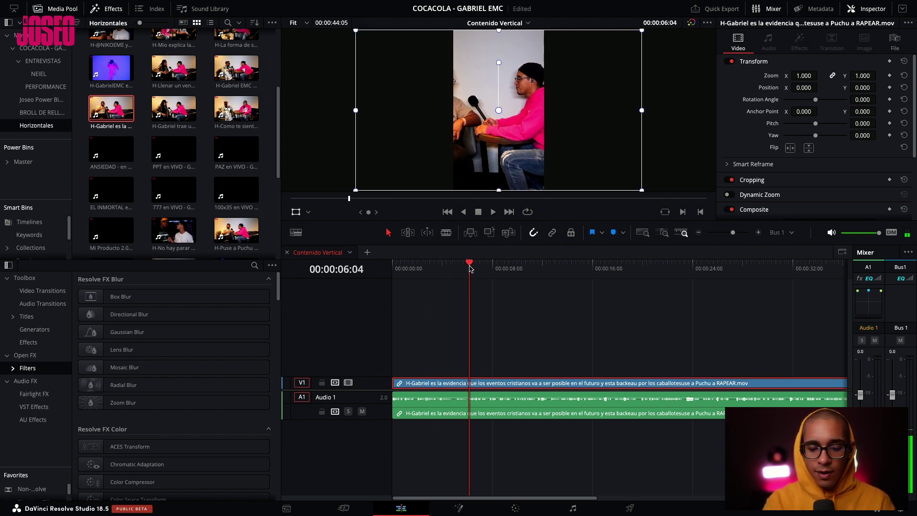
{"action": "key", "text": "ctrl+b"}
Keyframe the first clip's pan to Position X -106.358 onto the pink-hoodie speaker and play it back.
{"action": "key", "text": "ctrl+equal"}
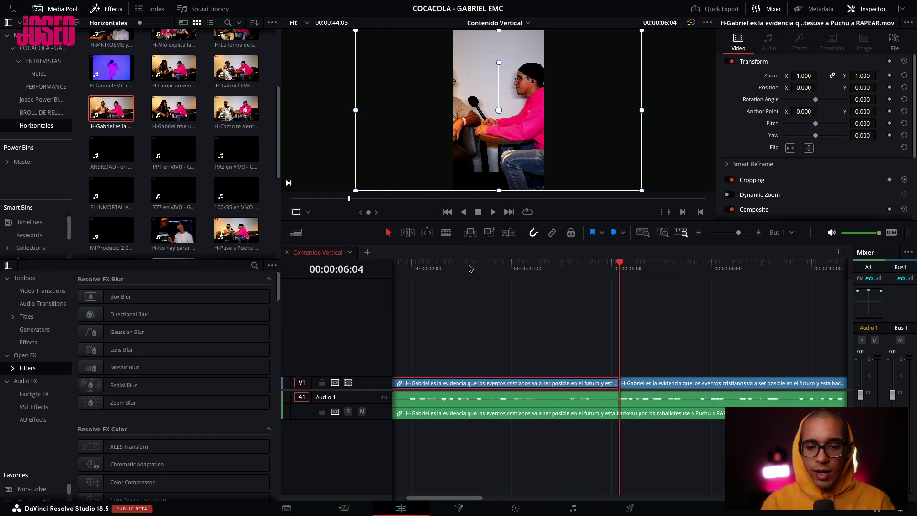
{"action": "left_click_drag", "start_coordinate": [478, 266], "coordinate": [461, 266]}
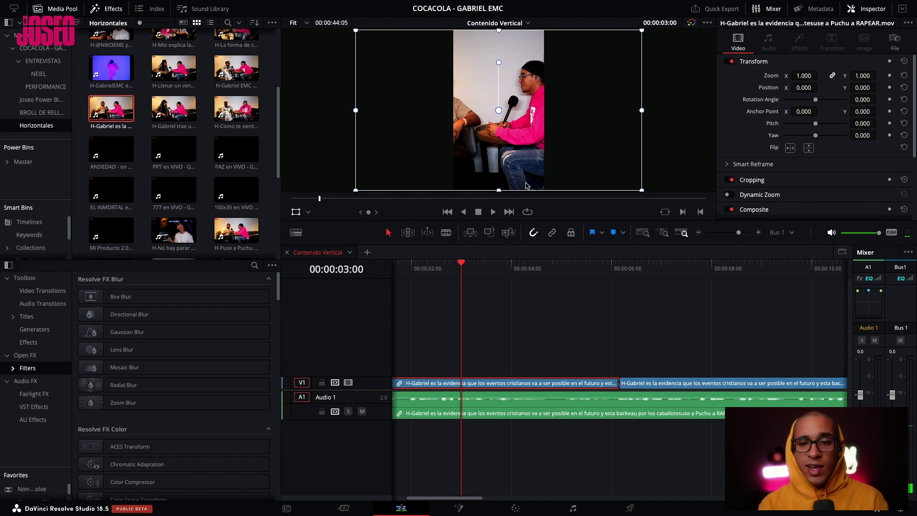
{"action": "left_click_drag", "start_coordinate": [536, 175], "coordinate": [503, 175]}
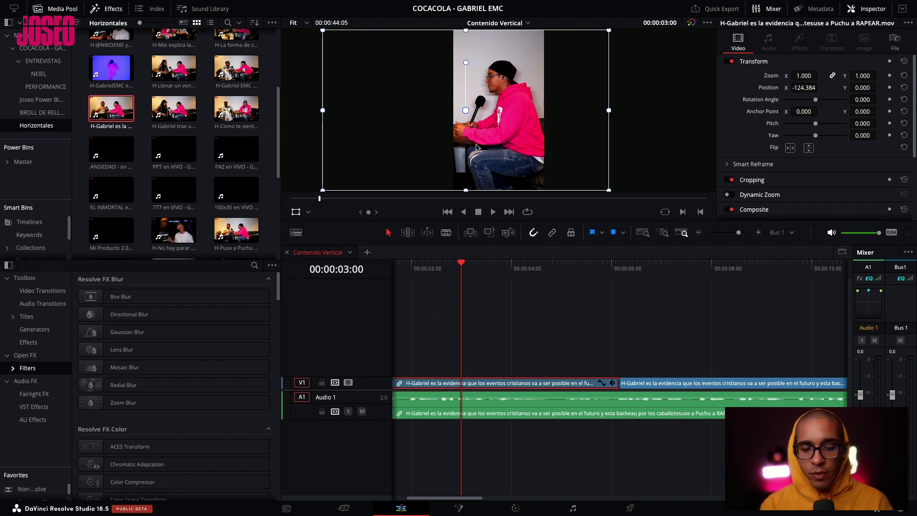
{"action": "left_click_drag", "start_coordinate": [507, 347], "coordinate": [457, 386]}
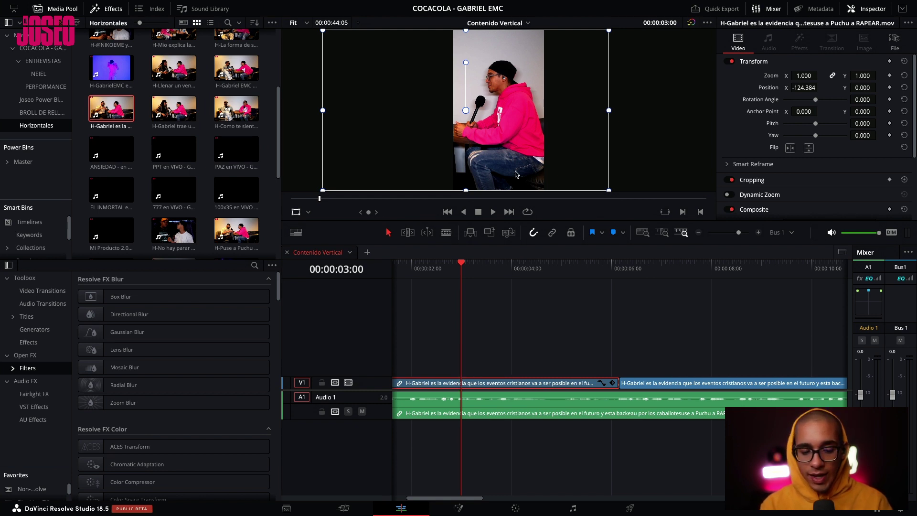
{"action": "left_click_drag", "start_coordinate": [516, 174], "coordinate": [556, 184]}
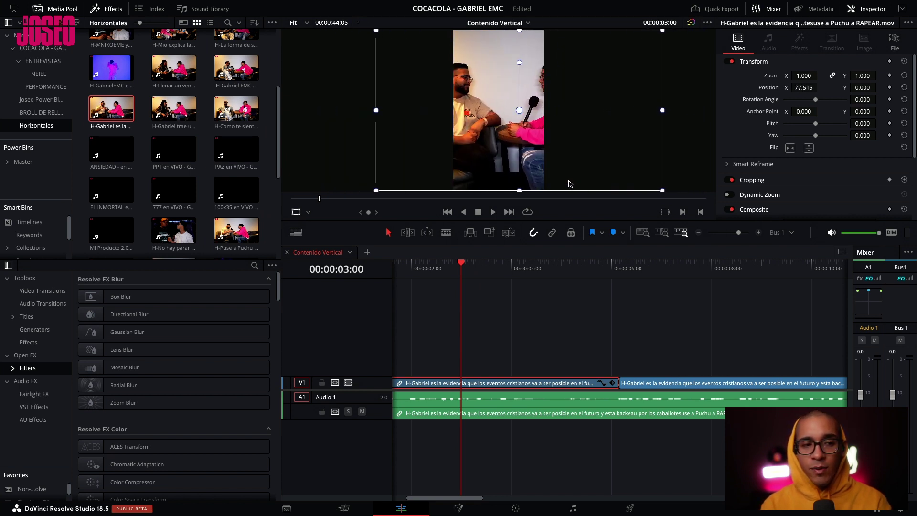
{"action": "mouse_move", "coordinate": [556, 183]}
{"action": "left_mouse_down"}
{"action": "mouse_move", "coordinate": [549, 193]}
{"action": "mouse_move", "coordinate": [500, 185]}
{"action": "mouse_move", "coordinate": [509, 185]}
{"action": "left_mouse_up"}
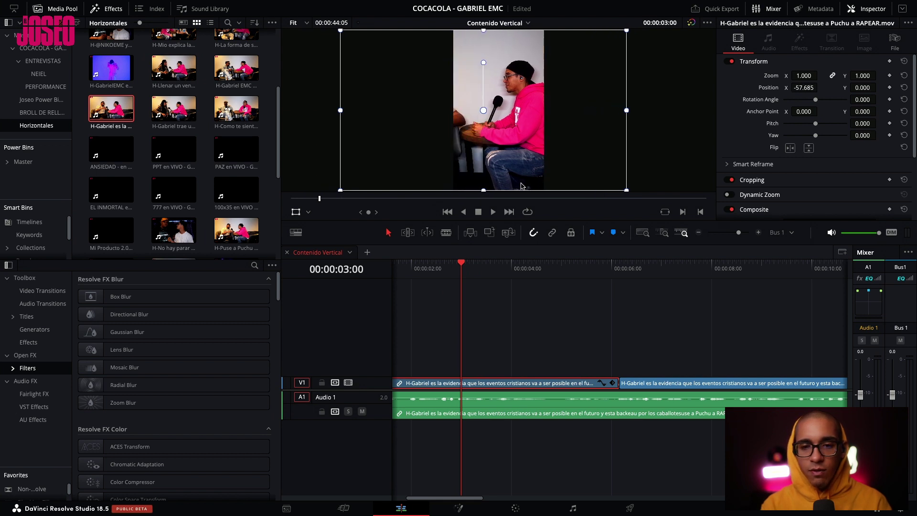
{"action": "key", "text": "space"}
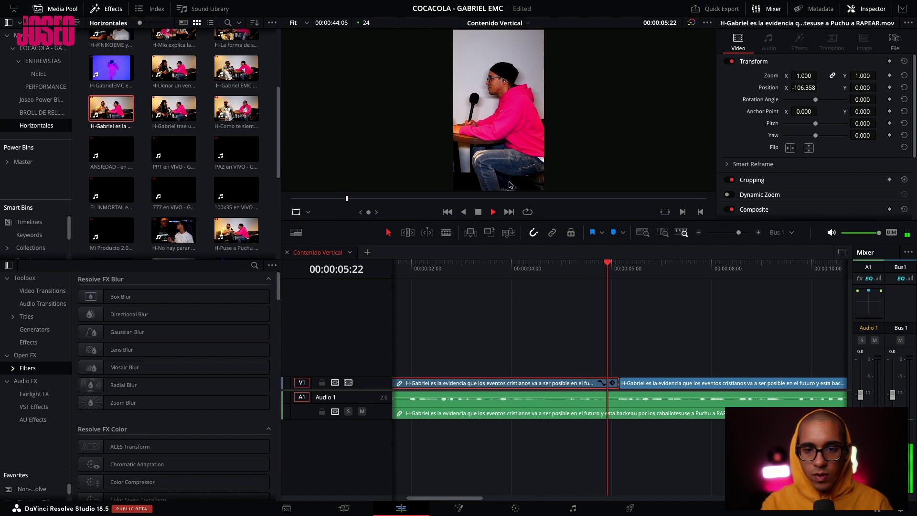
{"action": "key", "text": "space"}
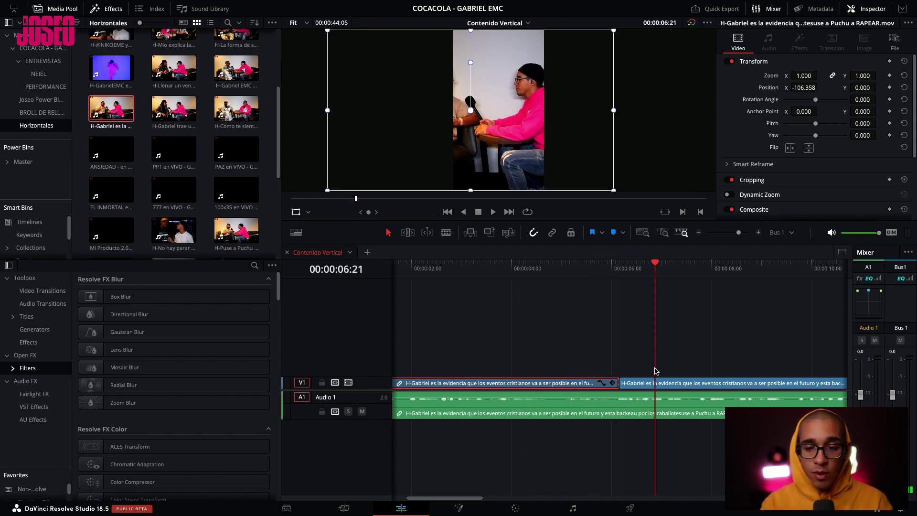
Pan the second clip to Position X about 241.6 to centre the man in white, replaying from 5:13.
{"action": "left_click", "coordinate": [650, 386]}
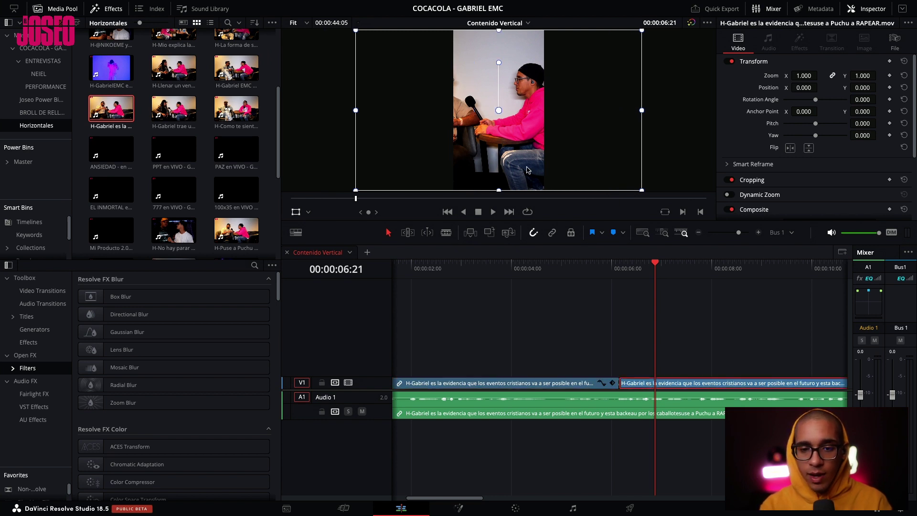
{"action": "left_click_drag", "start_coordinate": [527, 171], "coordinate": [592, 172]}
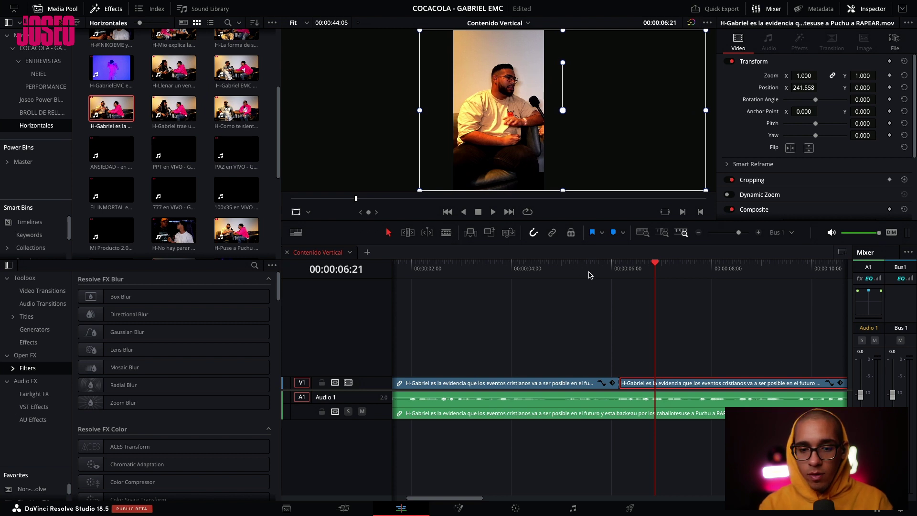
{"action": "left_click", "coordinate": [589, 273]}
{"action": "key", "text": "space"}
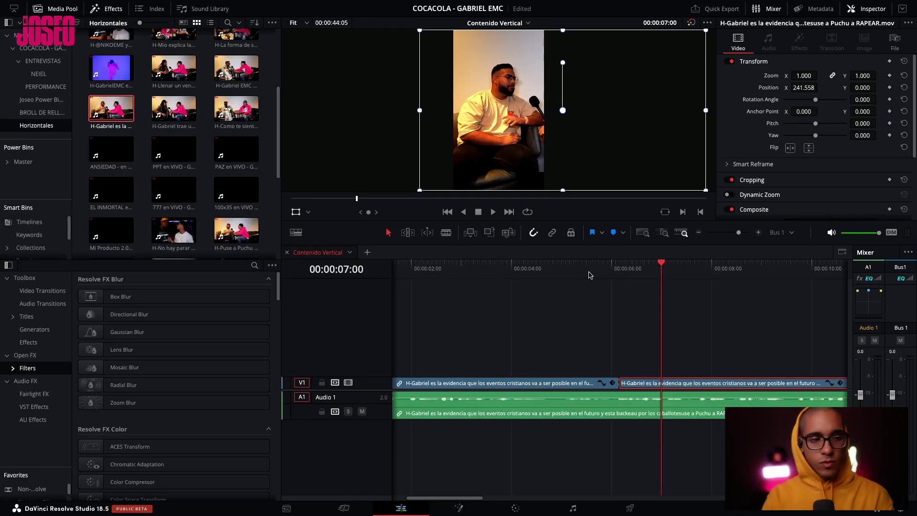
Play through at double speed, step frames, and blade the clip at 00:00:11:05.
{"action": "key", "text": "space"}
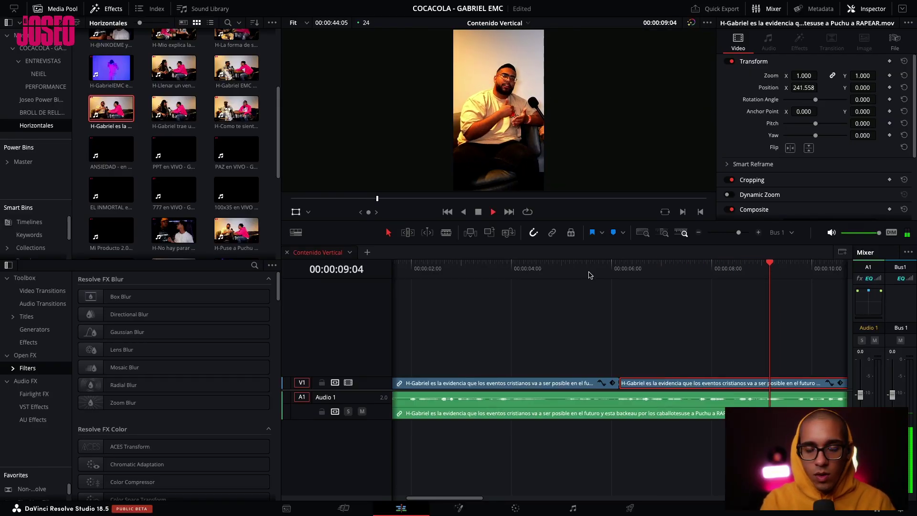
{"action": "key", "text": "l"}
{"action": "key", "text": "space"}
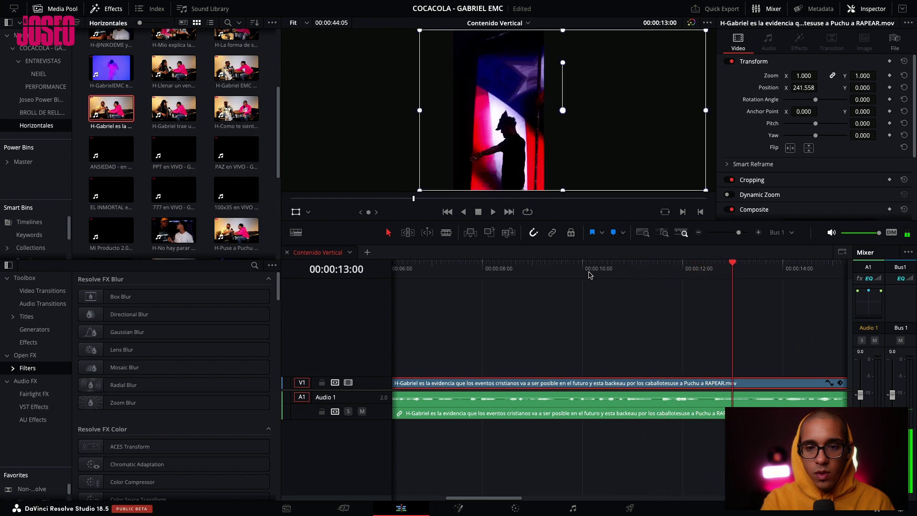
{"action": "left_click_drag", "start_coordinate": [575, 270], "coordinate": [654, 279]}
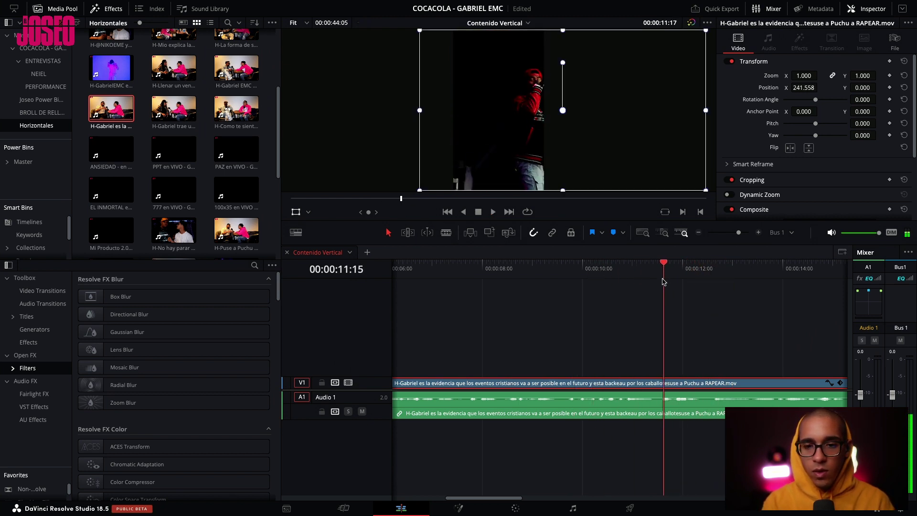
{"action": "key", "text": "Left"}
{"action": "key", "text": "Left"}
{"action": "key", "text": "Left"}
{"action": "key", "text": "Left"}
{"action": "key", "text": "Left"}
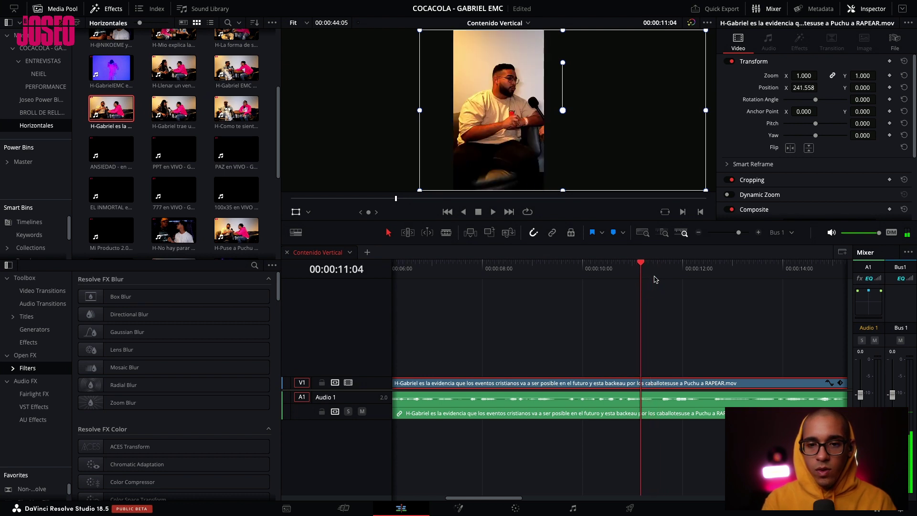
{"action": "key", "text": "Right"}
{"action": "key", "text": "ctrl+b"}
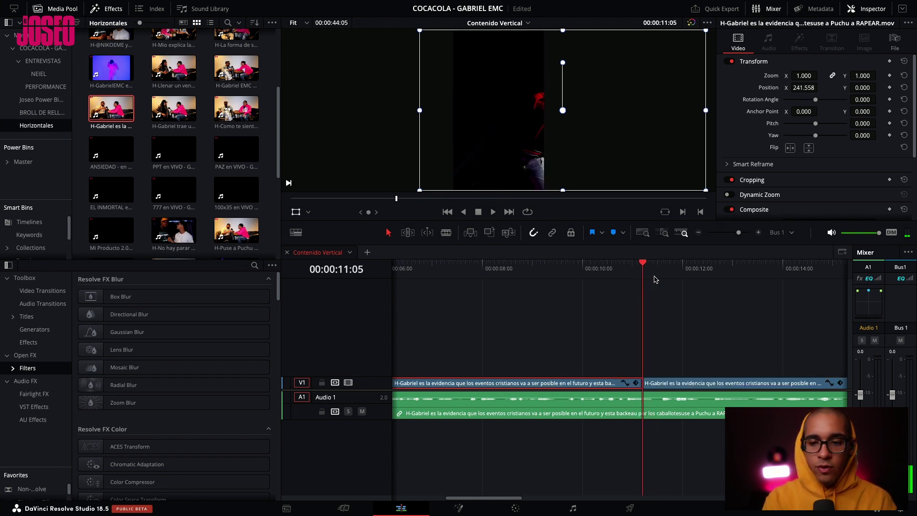
Find the performance's last frame, blade at 00:00:19:22, and zoom the timeline out.
{"action": "key", "text": "space"}
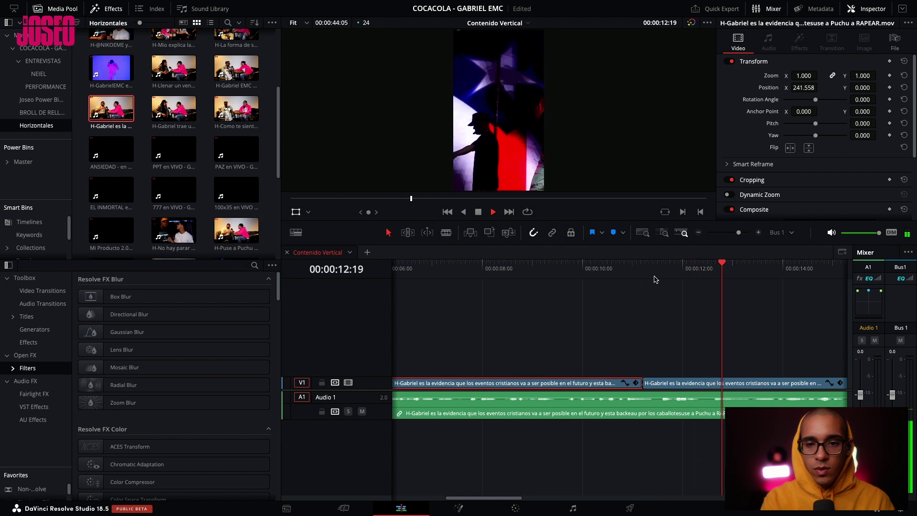
{"action": "key", "text": "space"}
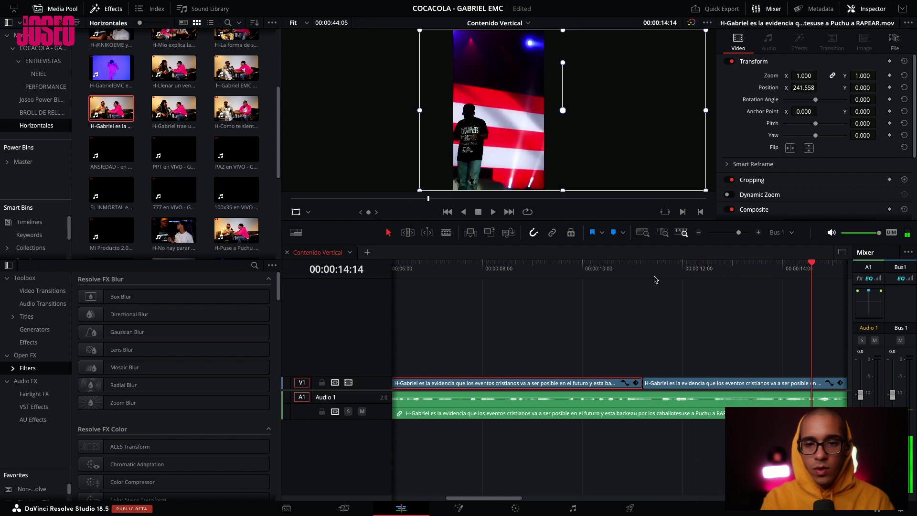
{"action": "key", "text": "l"}
{"action": "key", "text": "l"}
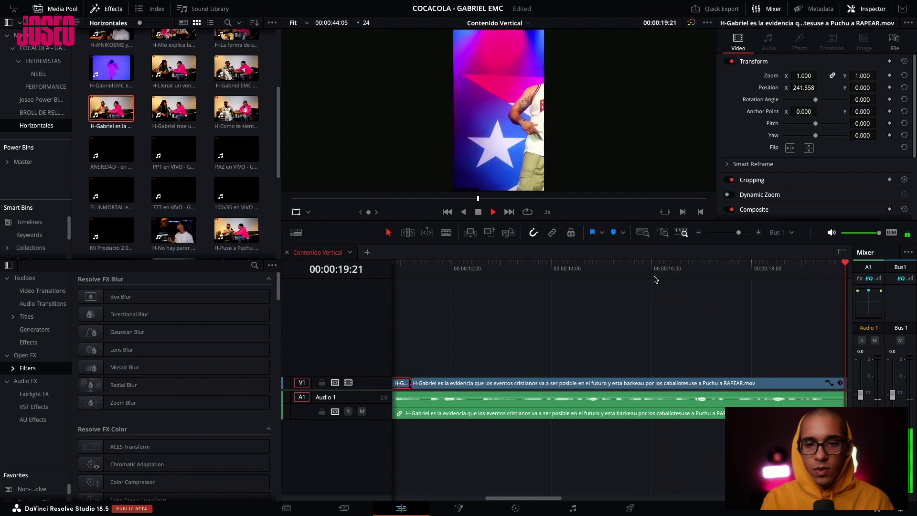
{"action": "key", "text": "space"}
{"action": "key", "text": "Left"}
{"action": "key", "text": "Left"}
{"action": "key", "text": "Left"}
{"action": "key", "text": "Left"}
{"action": "key", "text": "Left"}
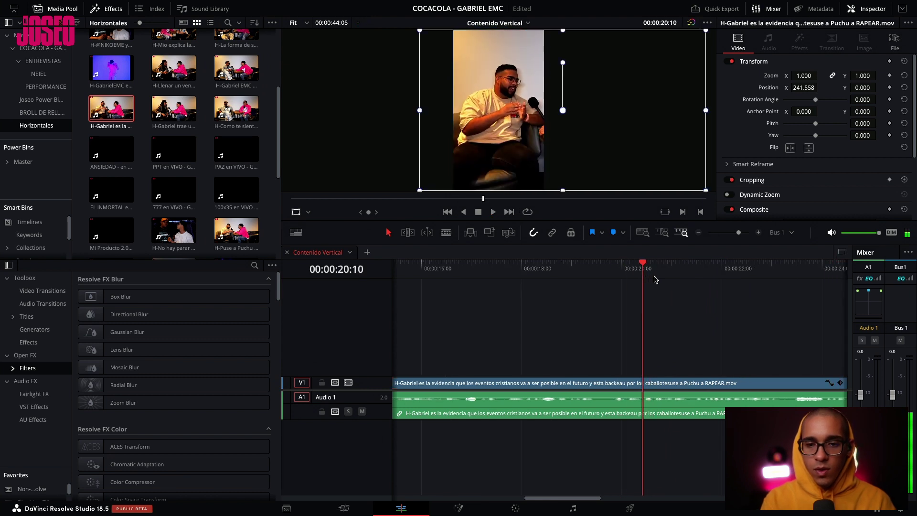
{"action": "key", "text": "Left"}
{"action": "key", "text": "Left"}
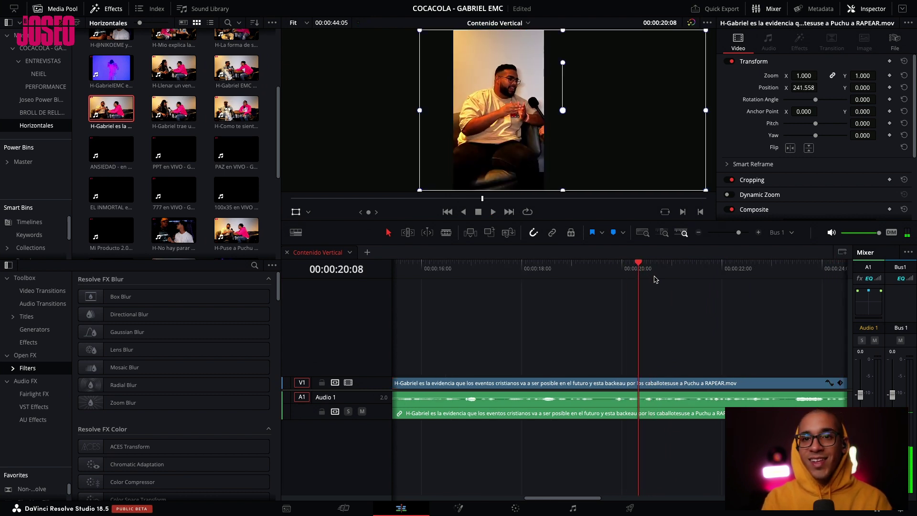
{"action": "key", "text": "Left"}
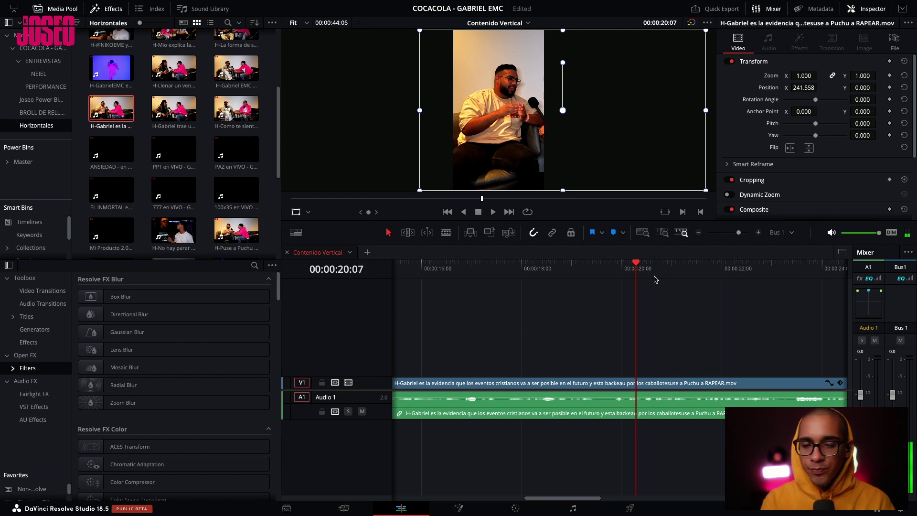
{"action": "key", "text": "Left"}
{"action": "key", "text": "Left"}
{"action": "key", "text": "Left"}
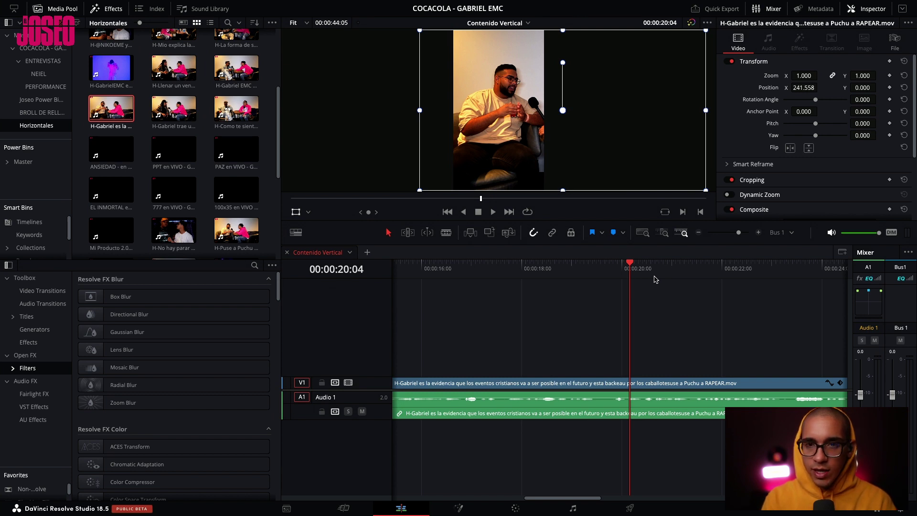
{"action": "key", "text": "Left"}
{"action": "key", "text": "Left"}
{"action": "key", "text": "Left"}
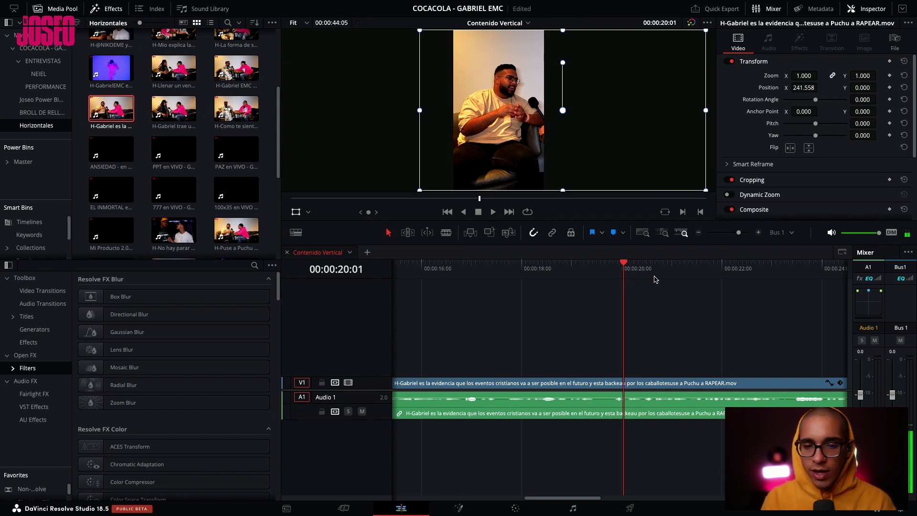
{"action": "key", "text": "Left"}
{"action": "key", "text": "Left"}
{"action": "key", "text": "Left"}
{"action": "key", "text": "Left"}
{"action": "key", "text": "Right"}
{"action": "key", "text": "Right"}
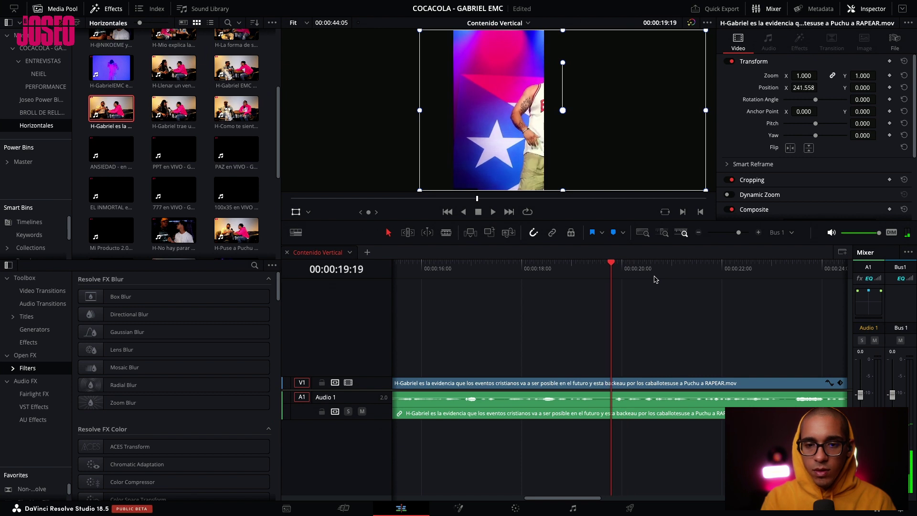
{"action": "key", "text": "Right"}
{"action": "key", "text": "Right"}
{"action": "key", "text": "Right"}
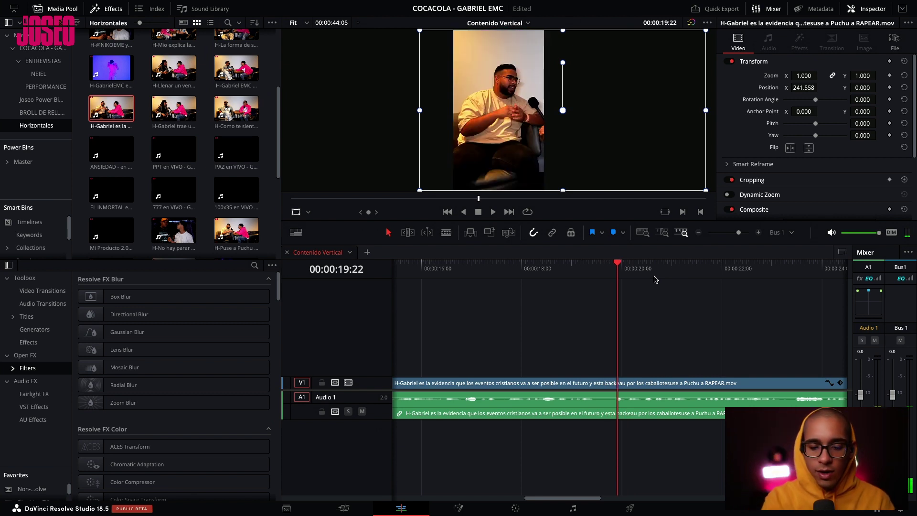
{"action": "key", "text": "ctrl+b"}
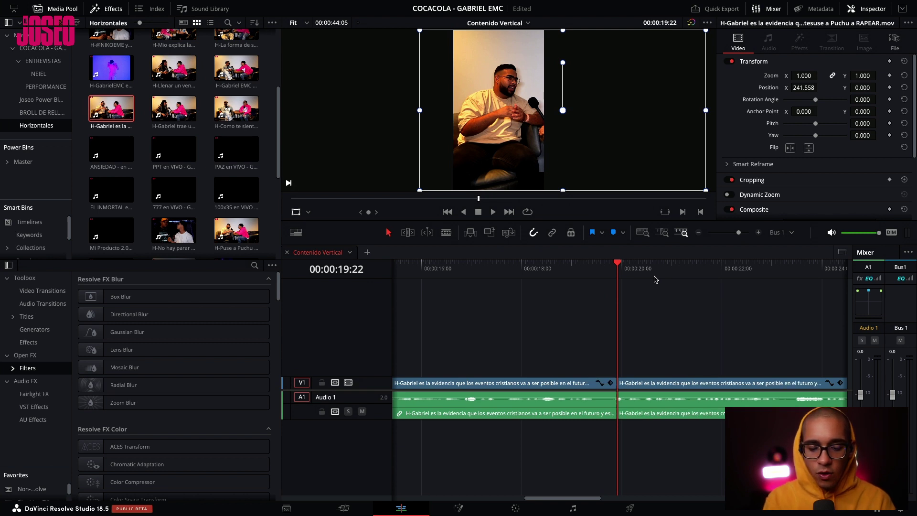
{"action": "key", "text": "ctrl+minus"}
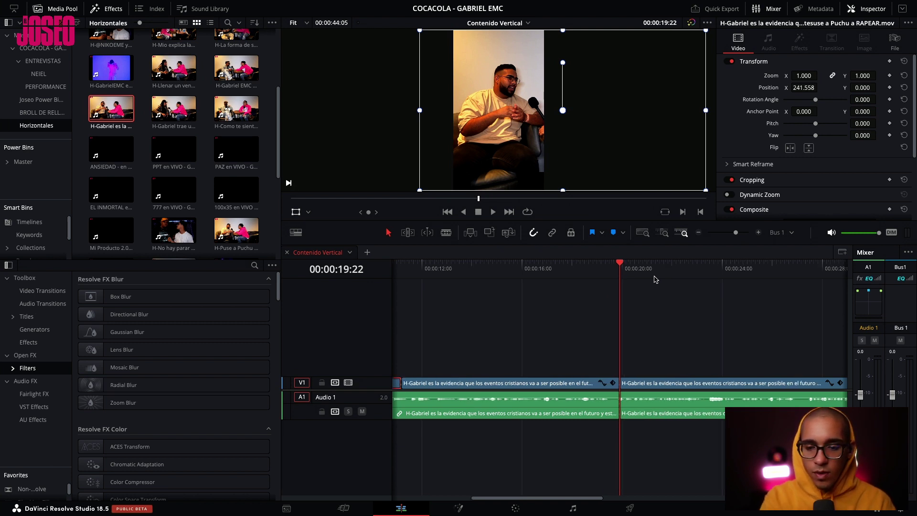
{"action": "key", "text": "ctrl+minus"}
Slide the third clip to Position X 55.883 to centre the red-lit rapper, then play it back.
{"action": "left_click", "coordinate": [528, 270]}
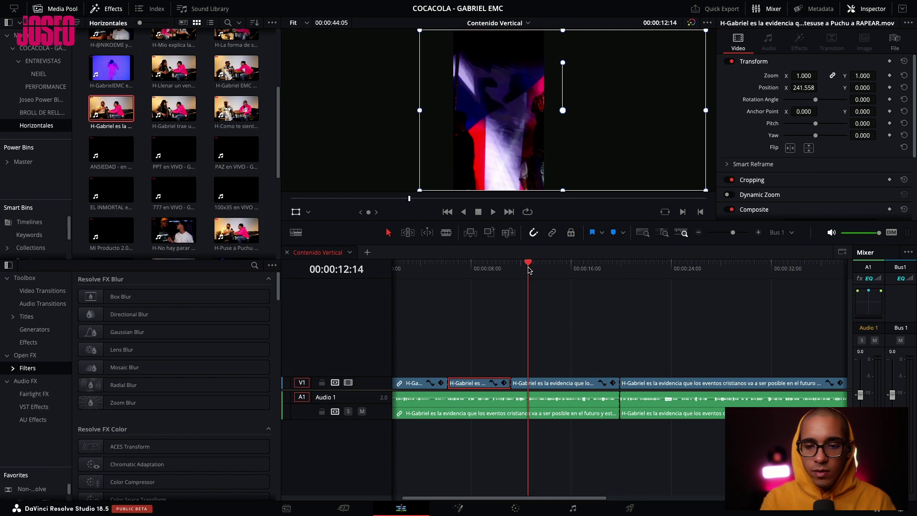
{"action": "left_click", "coordinate": [521, 270]}
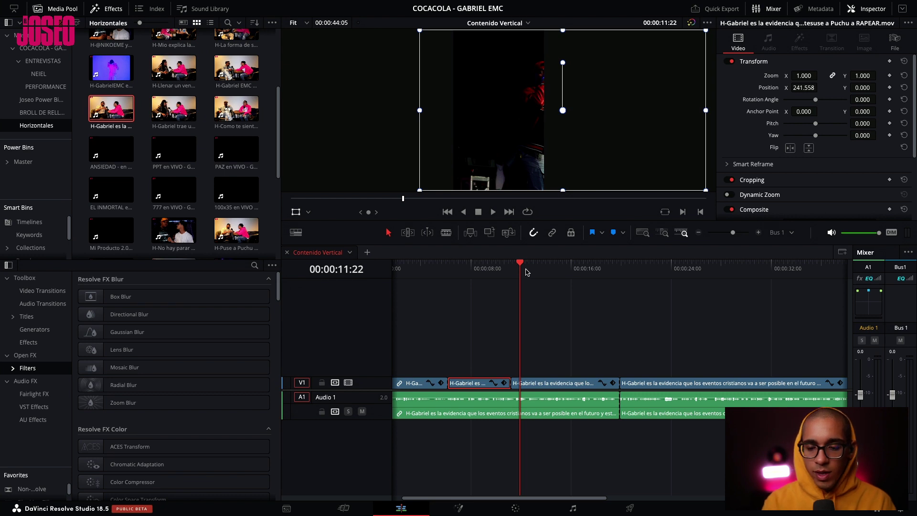
{"action": "key", "text": "ctrl+equal"}
{"action": "left_click_drag", "start_coordinate": [720, 364], "coordinate": [676, 386]}
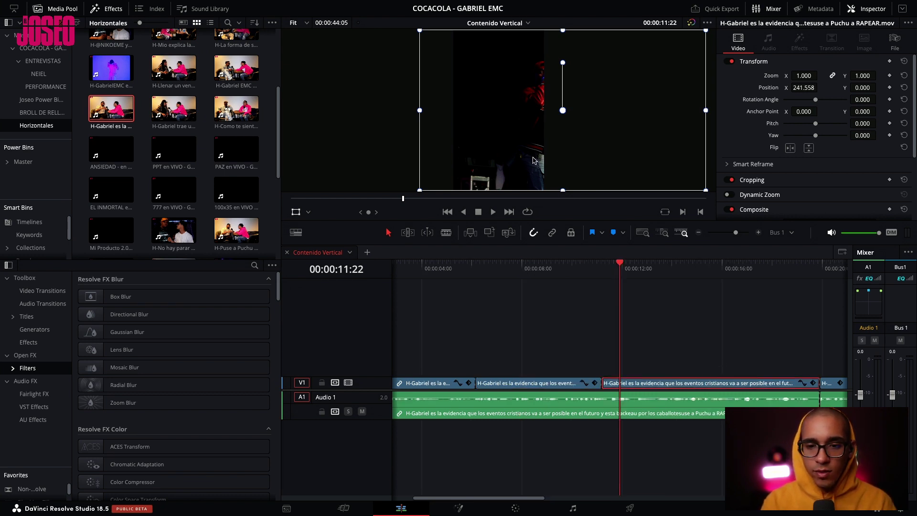
{"action": "left_click_drag", "start_coordinate": [534, 160], "coordinate": [484, 159]}
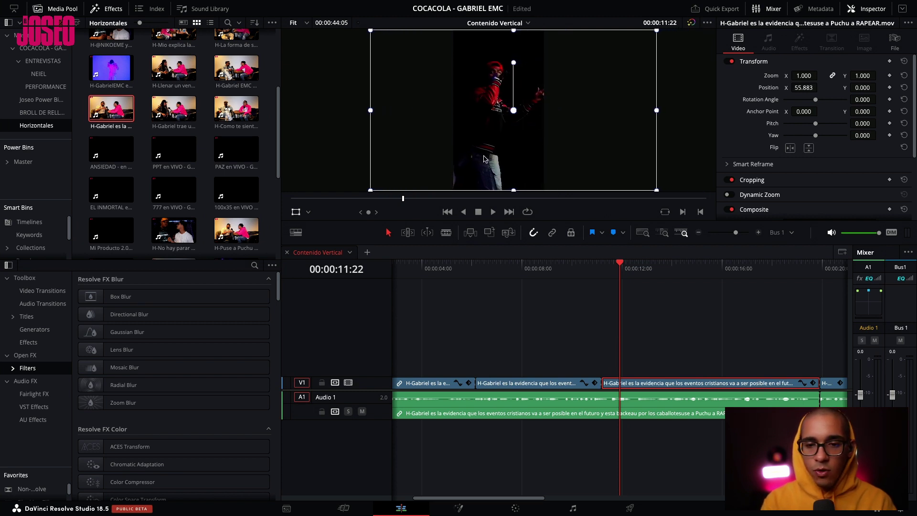
{"action": "left_click", "coordinate": [601, 268]}
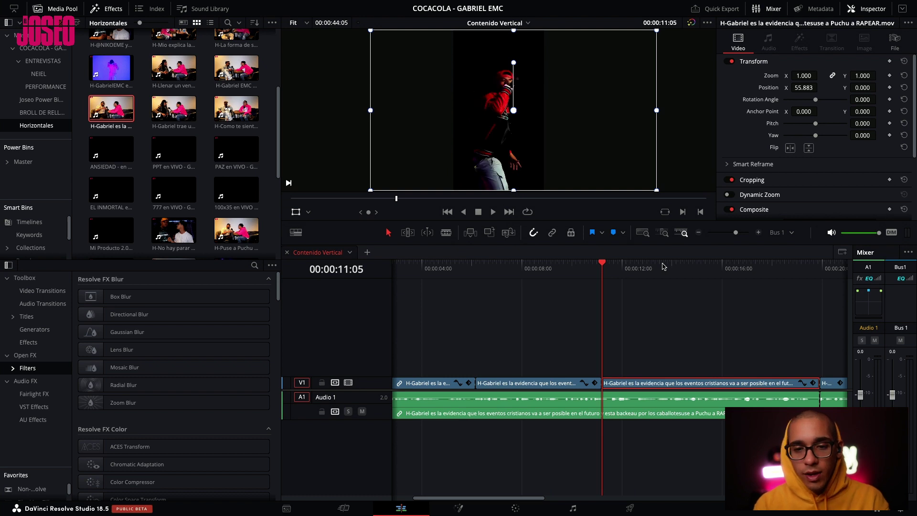
{"action": "key", "text": "space"}
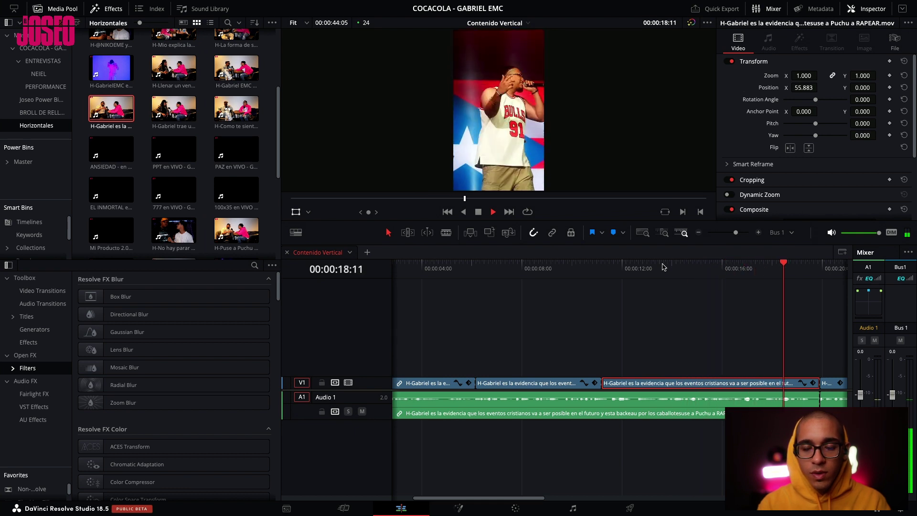
Stop playback, return the playhead to 00:00:11:15 at the performance shot, and refresh the Inspector.
{"action": "key", "text": "space"}
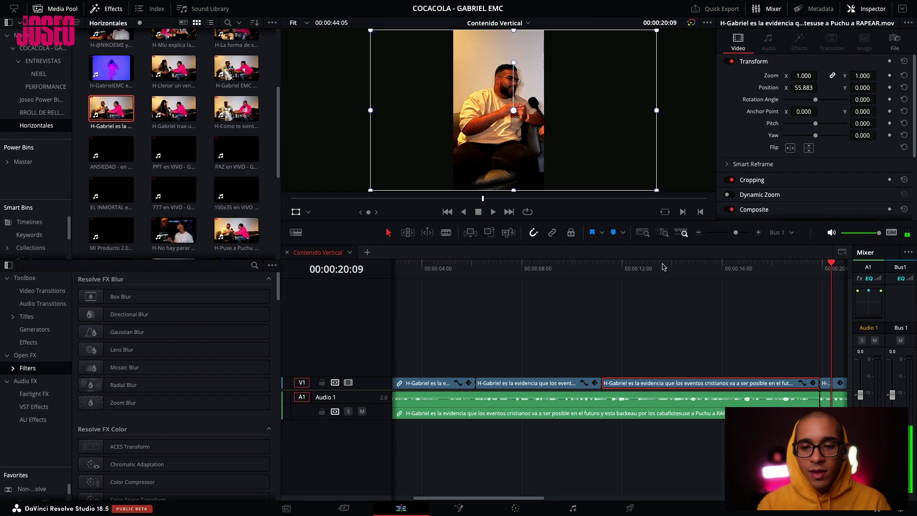
{"action": "left_click_drag", "start_coordinate": [617, 275], "coordinate": [614, 276]}
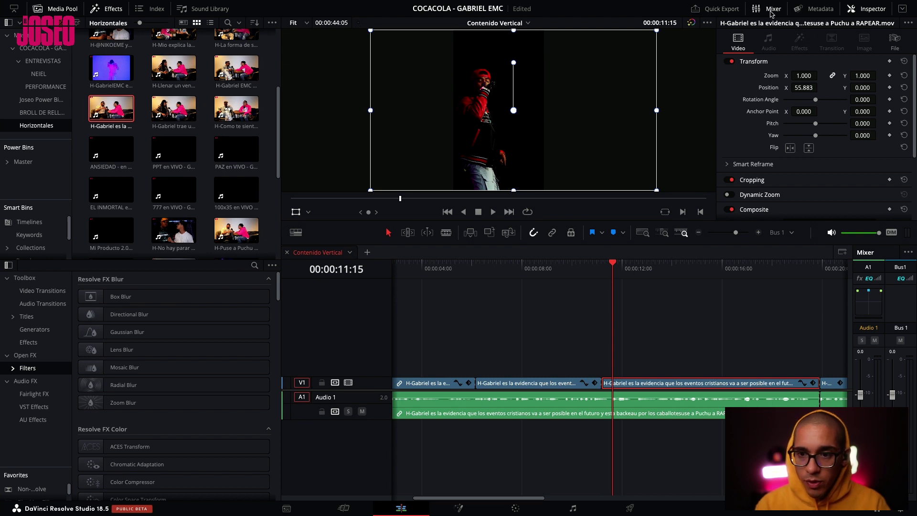
{"action": "left_click", "coordinate": [869, 10]}
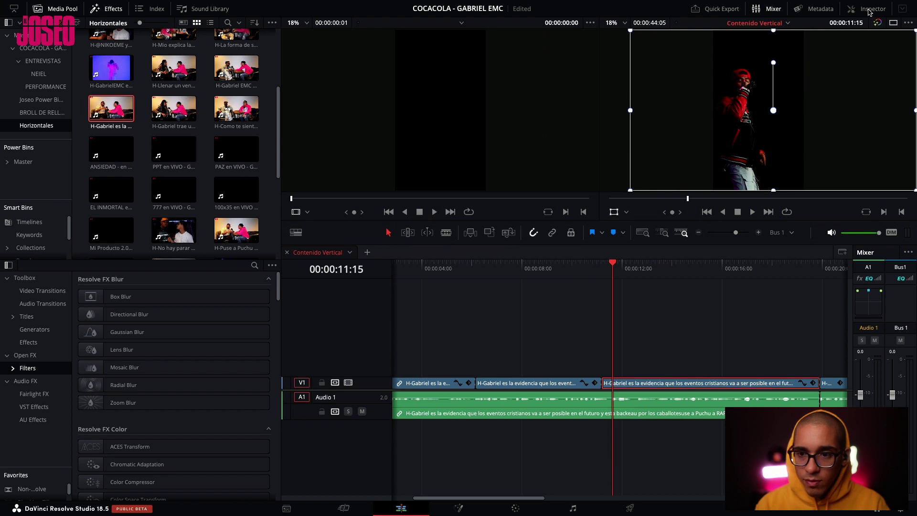
{"action": "left_click", "coordinate": [869, 11]}
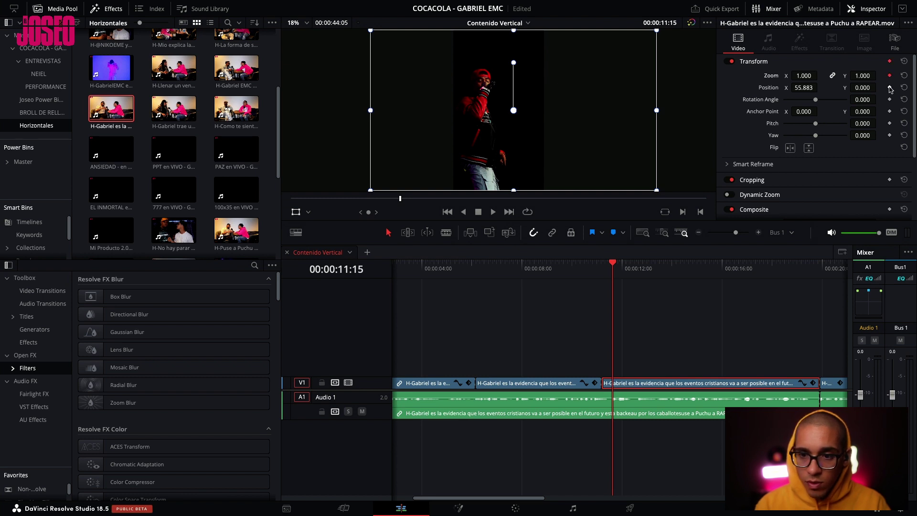
Keyframe Position X from 55.883 to 5.408 at 00:00:12:20, then preview the pan.
{"action": "left_click", "coordinate": [889, 88]}
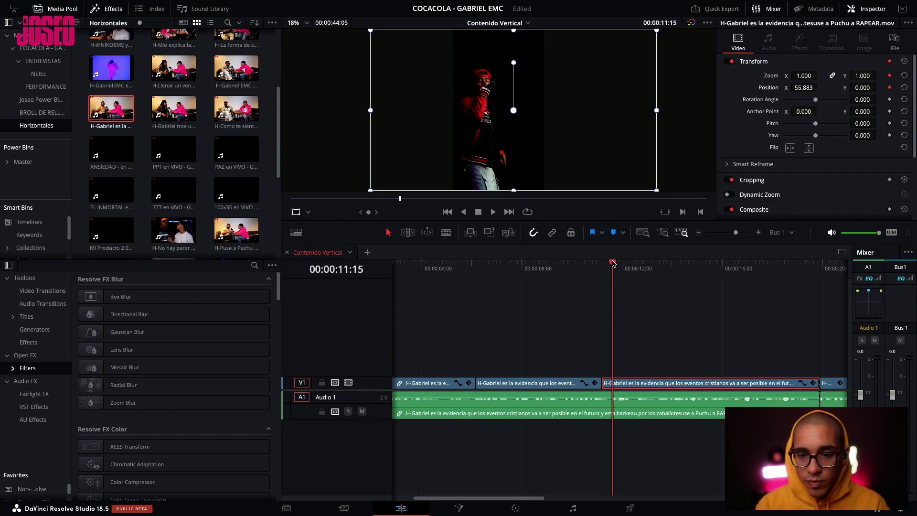
{"action": "scroll", "coordinate": [610, 272], "scroll_direction": "up", "scroll_amount": 2}
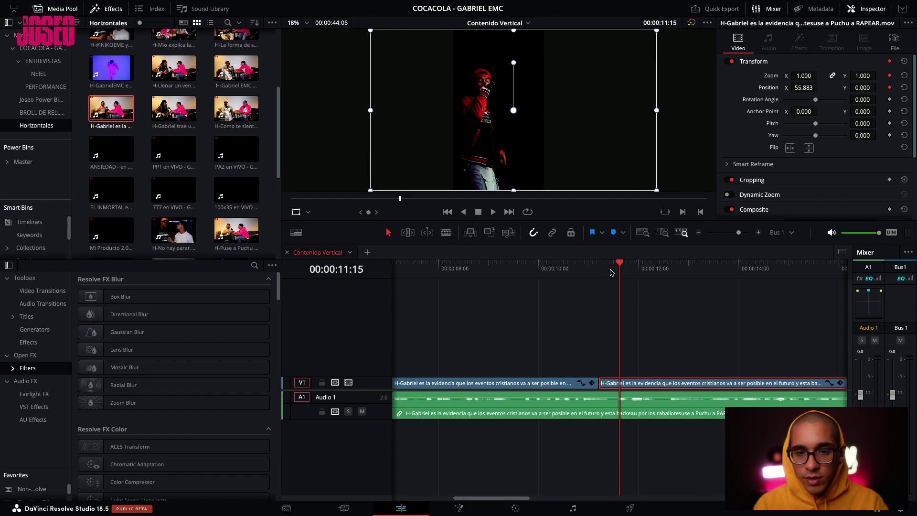
{"action": "key", "text": "space"}
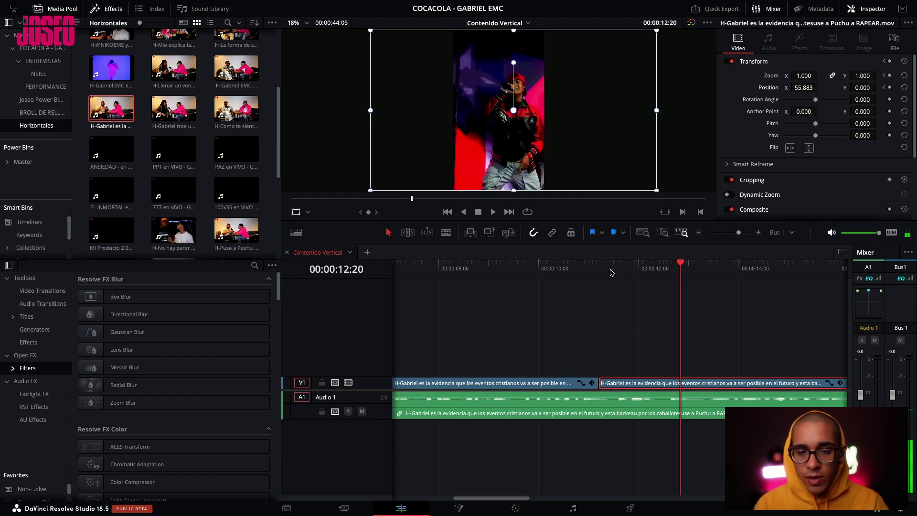
{"action": "left_click_drag", "start_coordinate": [486, 157], "coordinate": [502, 152]}
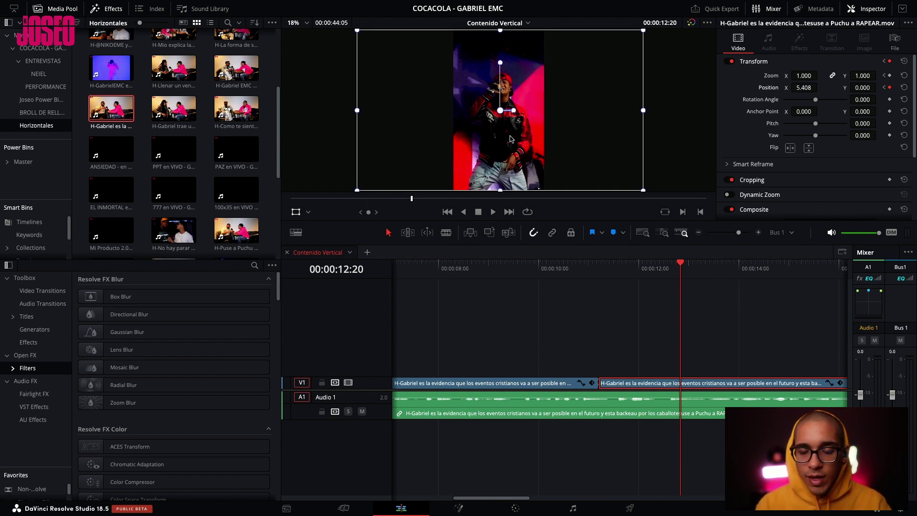
{"action": "left_click", "coordinate": [600, 277]}
{"action": "key", "text": "space"}
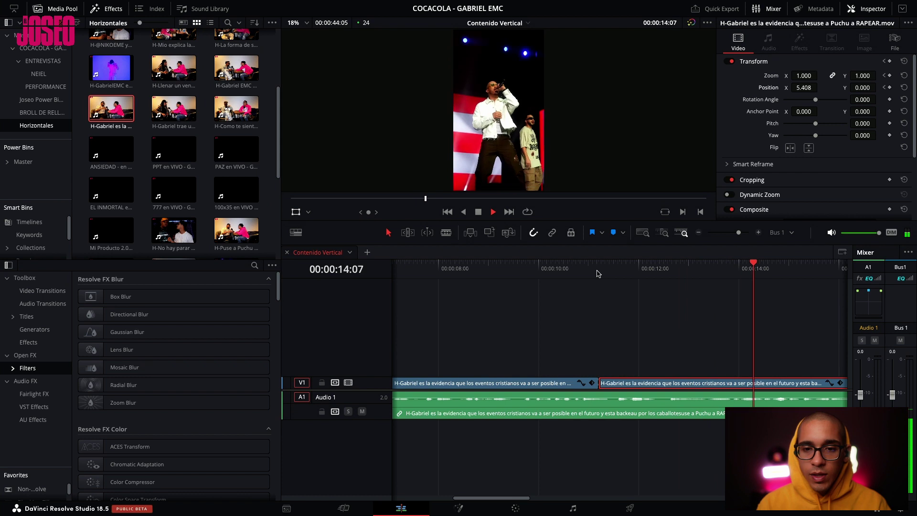
{"action": "key", "text": "space"}
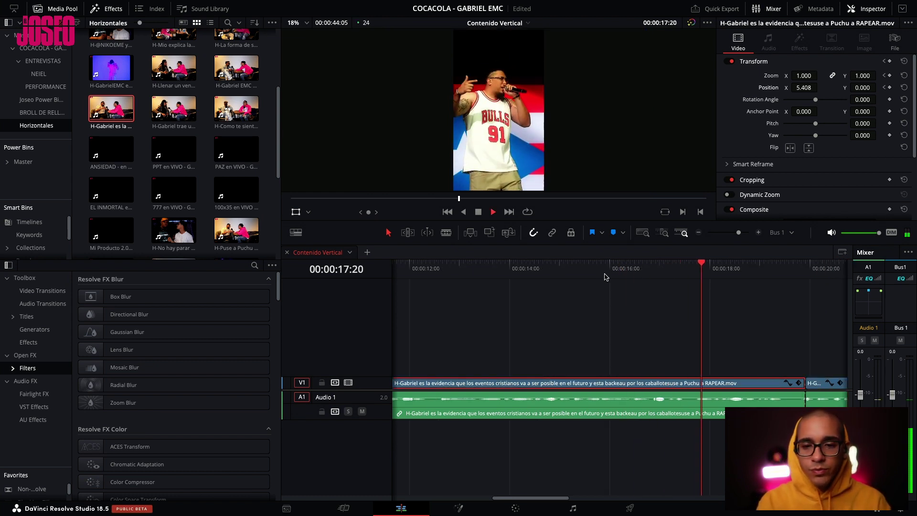
{"action": "key", "text": "space"}
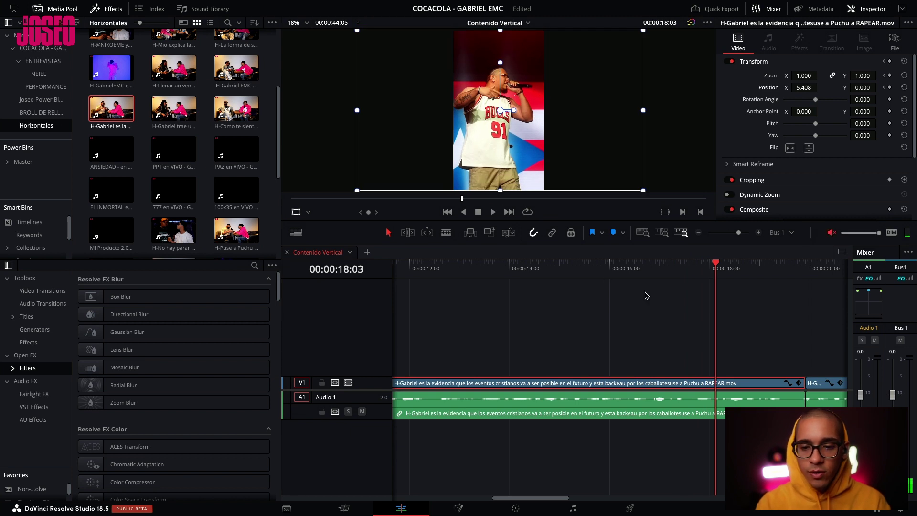
{"action": "left_click", "coordinate": [614, 277]}
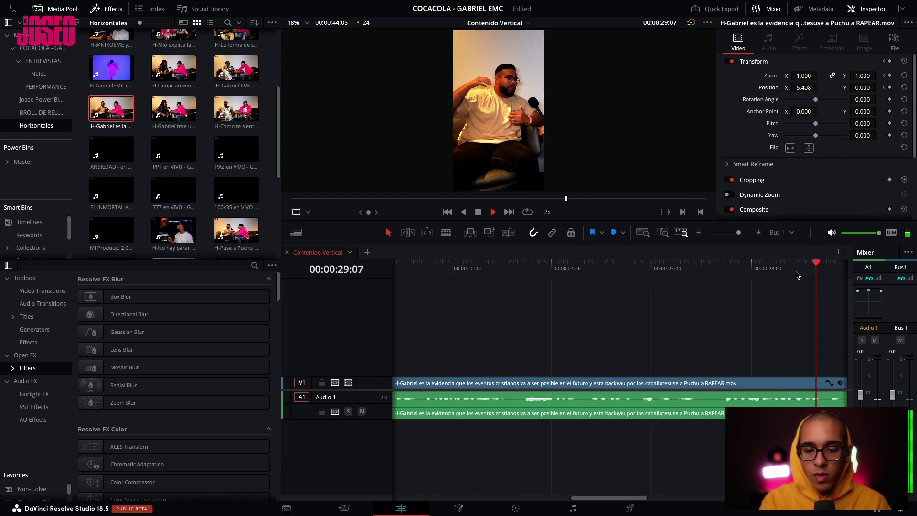
Cut the interview at 00:00:43:10 and delete the leftover tail piece.
{"action": "key", "text": "ctrl+minus"}
{"action": "key", "text": "ctrl+minus"}
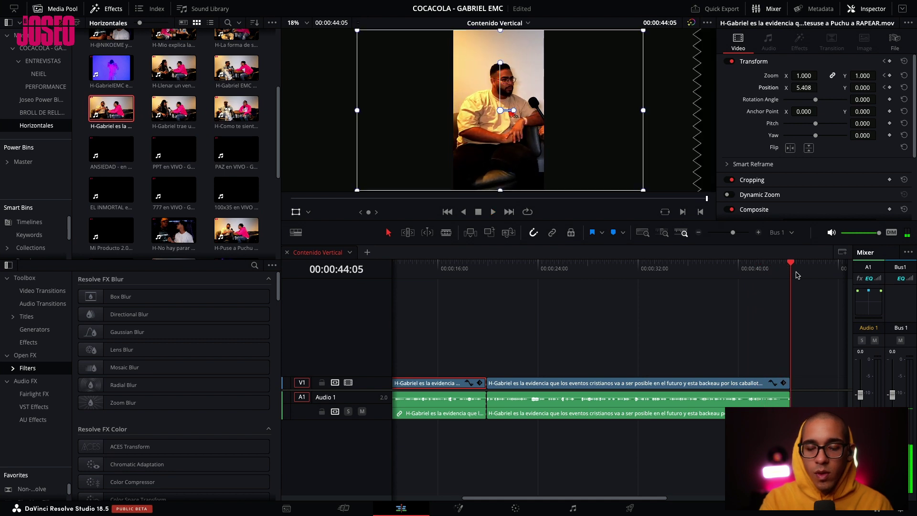
{"action": "key", "text": "ctrl+equal"}
{"action": "key", "text": "ctrl+equal"}
{"action": "left_click_drag", "start_coordinate": [619, 270], "coordinate": [574, 272]}
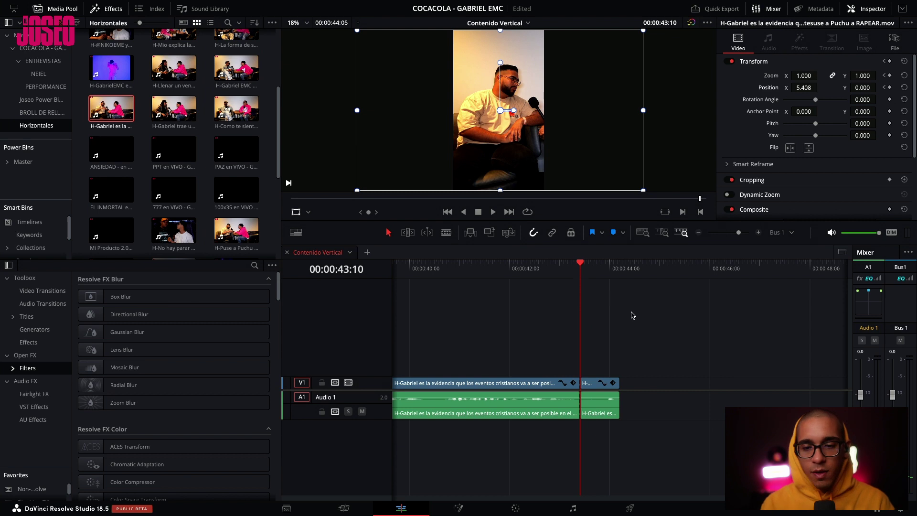
{"action": "left_click_drag", "start_coordinate": [632, 315], "coordinate": [586, 425]}
{"action": "key", "text": "Delete"}
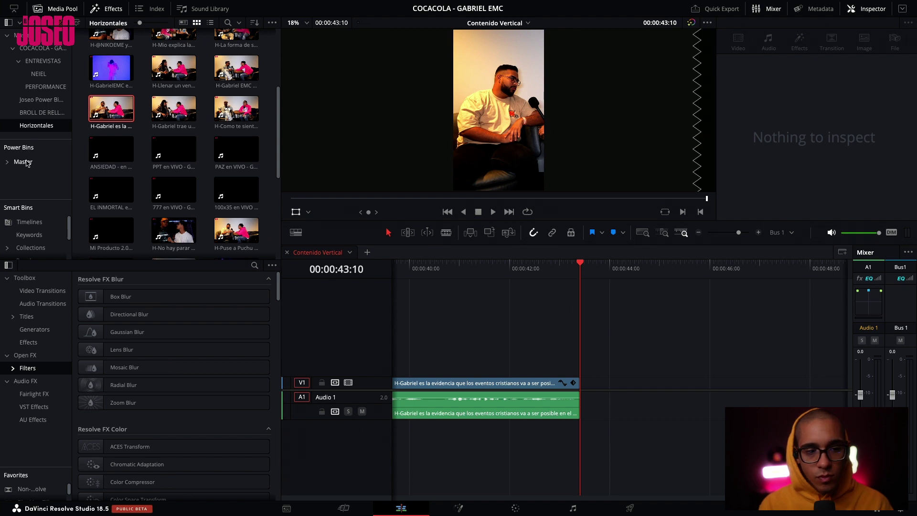
Place 'Jingle Vertical El Joseo Podcast.mov' from Master > JOSEO ASSETS at the edit's end.
{"action": "left_click", "coordinate": [10, 164]}
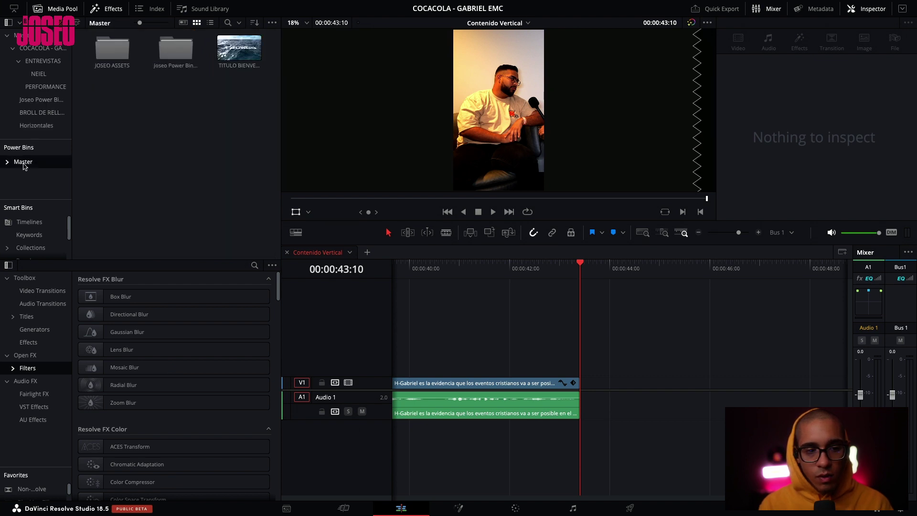
{"action": "double_click", "coordinate": [106, 54]}
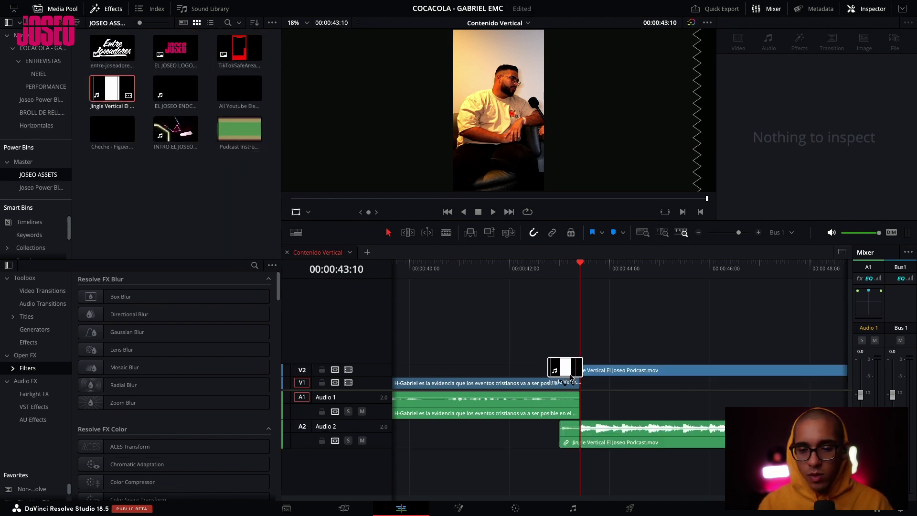
{"action": "left_click_drag", "start_coordinate": [322, 194], "coordinate": [587, 384]}
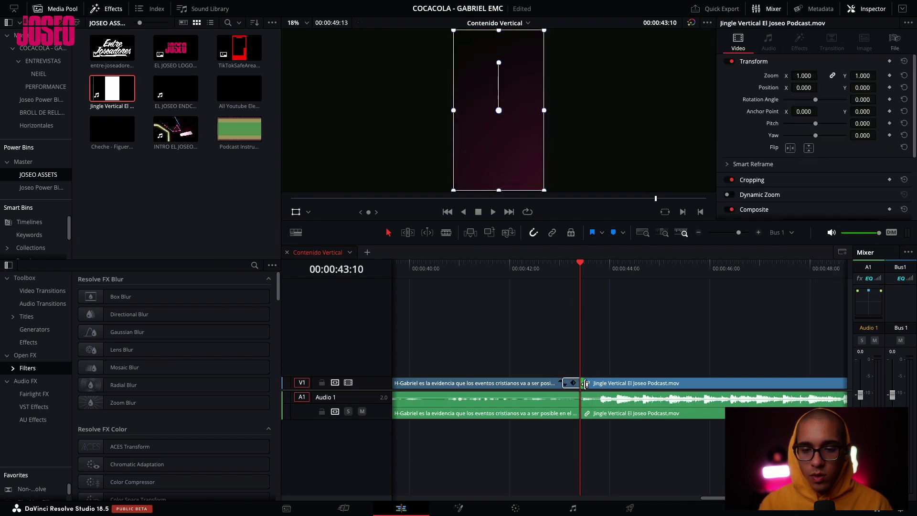
Split the jingle at 43:19 and ripple-delete its black opening.
{"action": "left_click", "coordinate": [608, 307]}
{"action": "left_click", "coordinate": [599, 273]}
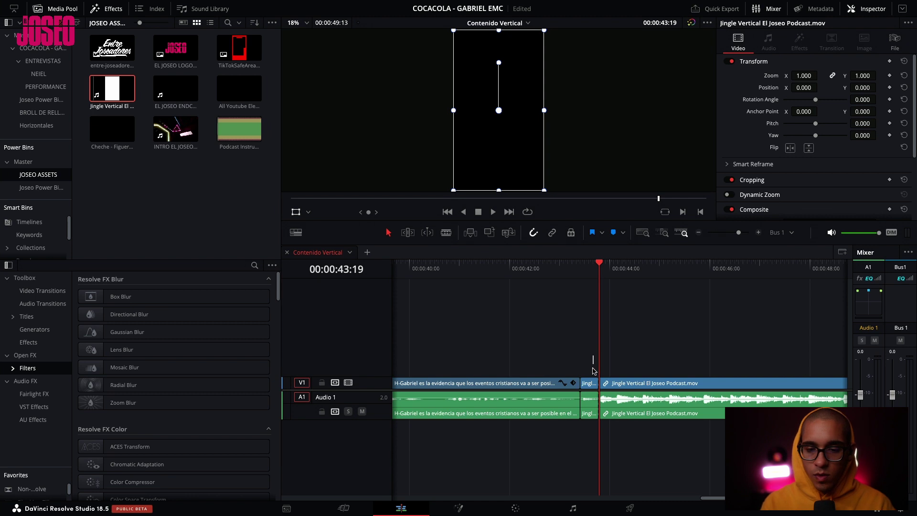
{"action": "key", "text": "Delete"}
{"action": "left_click", "coordinate": [484, 275]}
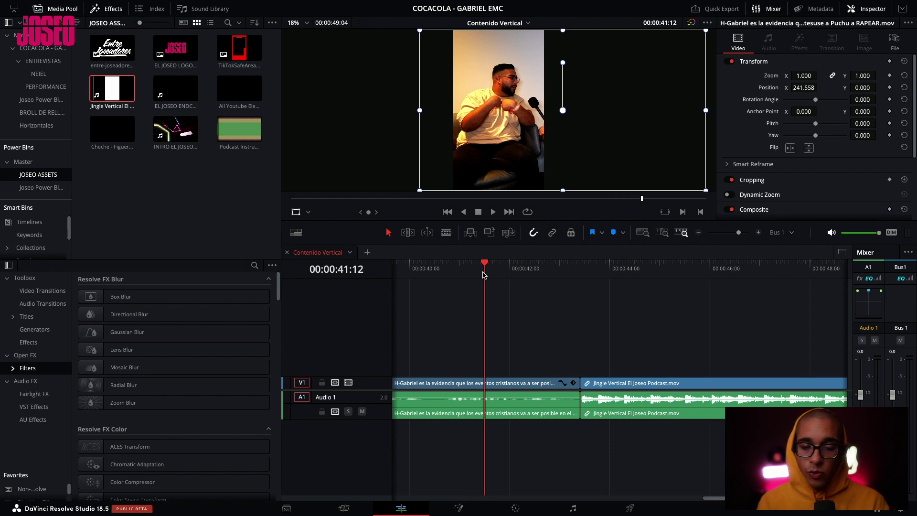
{"action": "key", "text": "space"}
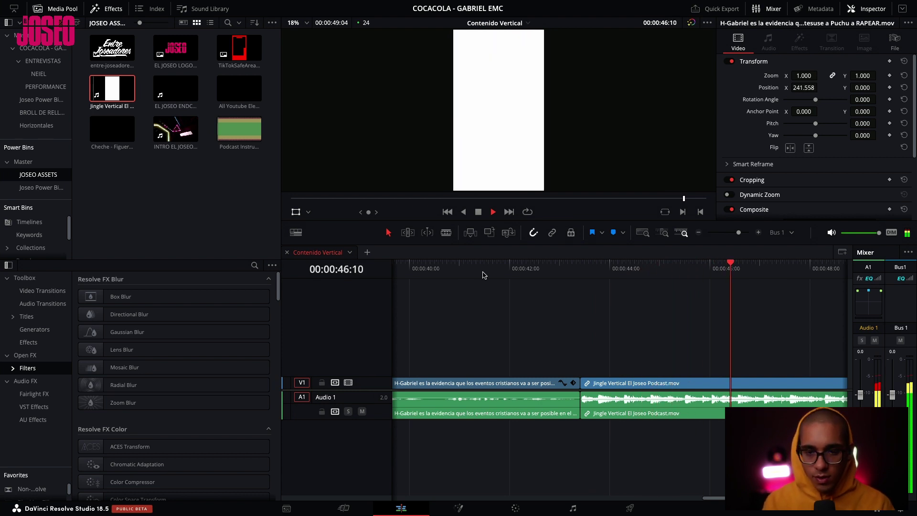
{"action": "key", "text": "ctrl+minus"}
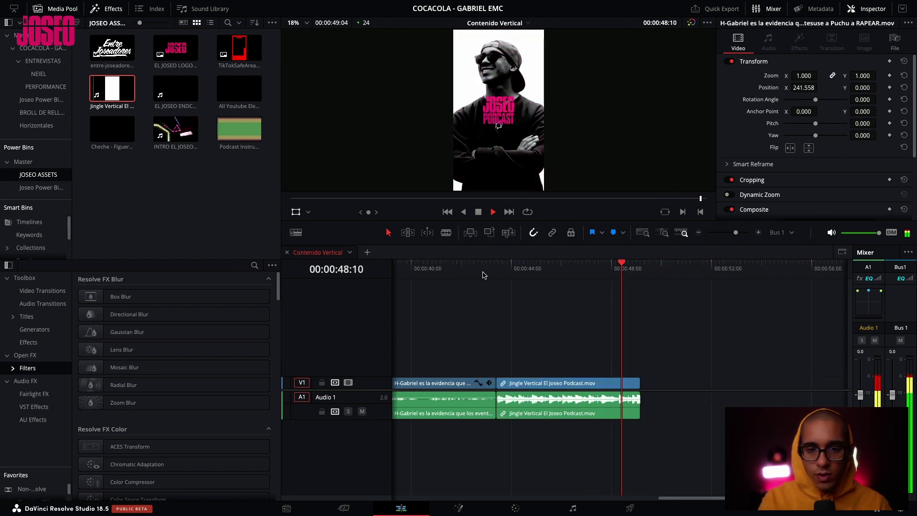